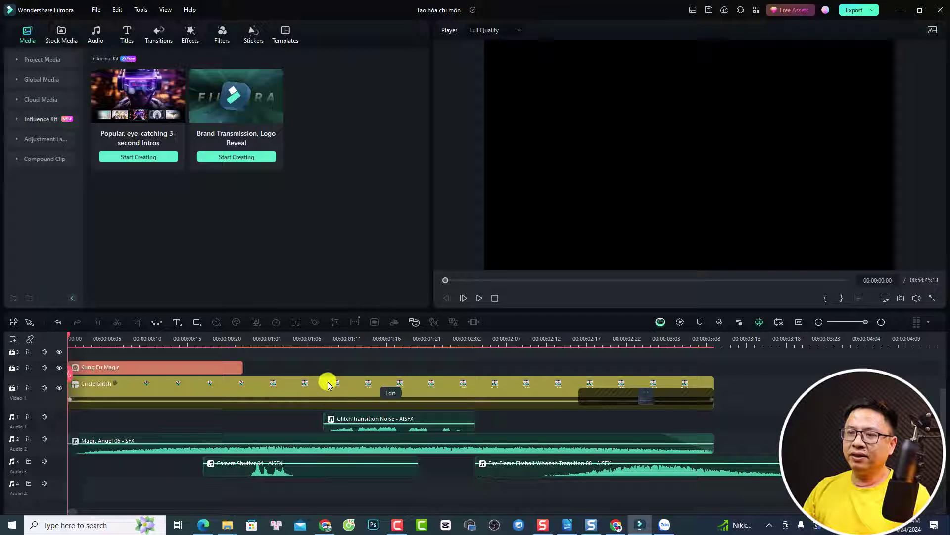
# - Delete the Circle Glitch intro, Kung Fu Magic sticker and all intro sound effects from the timeline
pyautogui.click(264, 387)
pyautogui.click(103, 367)
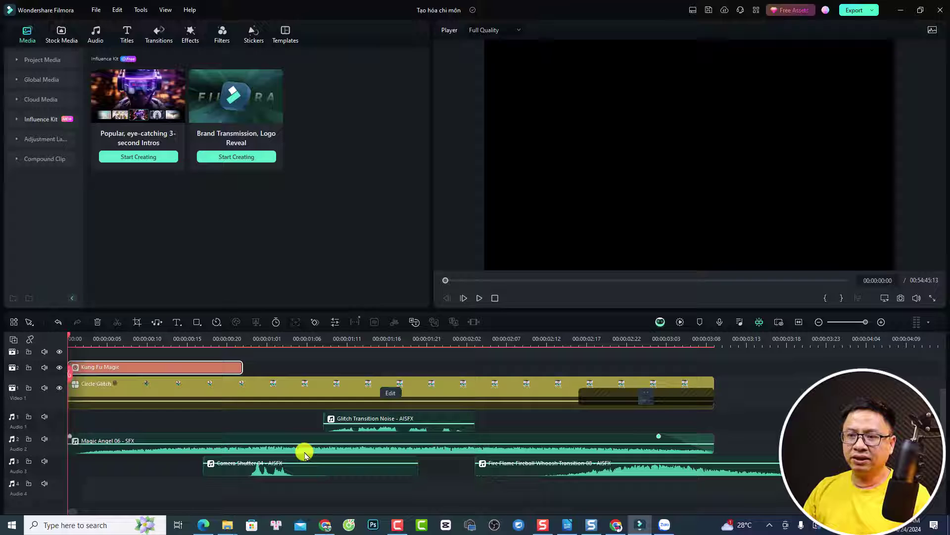
pyautogui.click(305, 451)
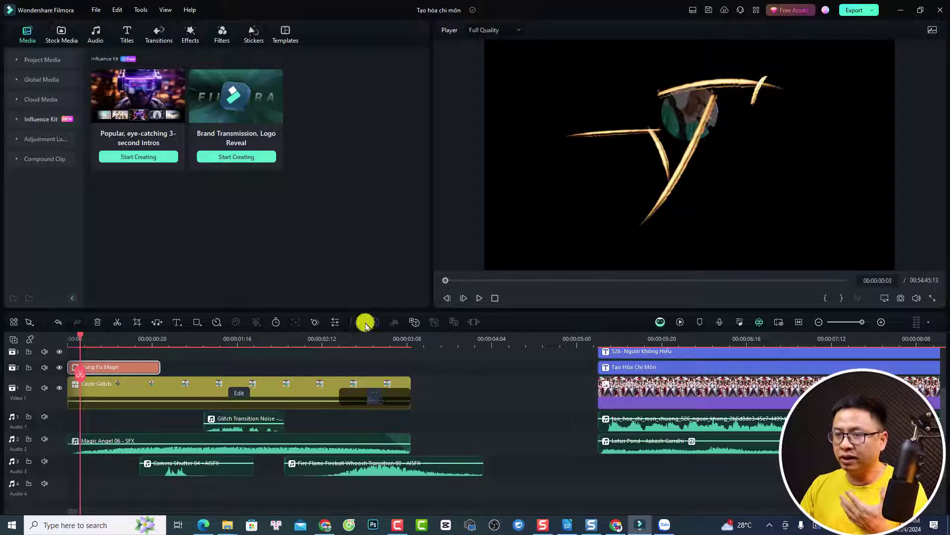
pyautogui.click(146, 397)
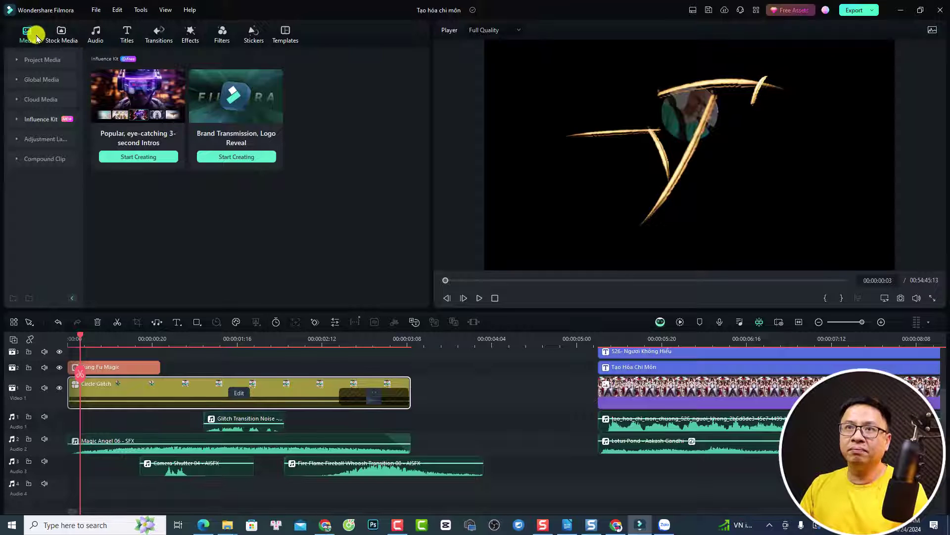
pyautogui.click(250, 431)
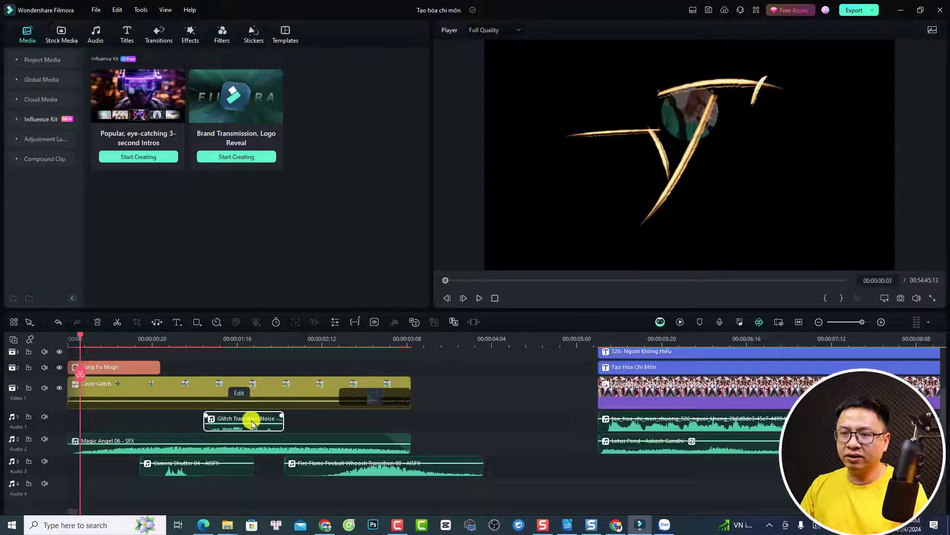
pyautogui.click(148, 451)
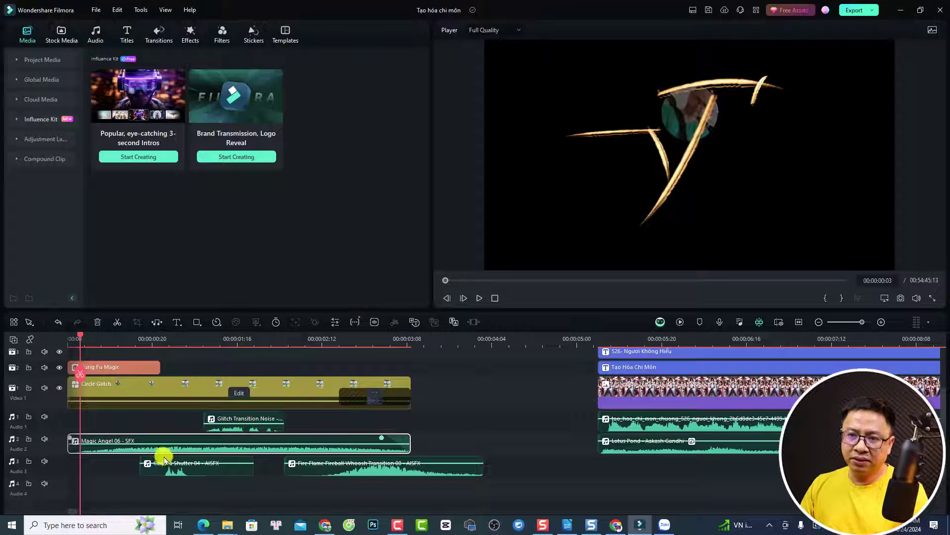
pyautogui.click(171, 469)
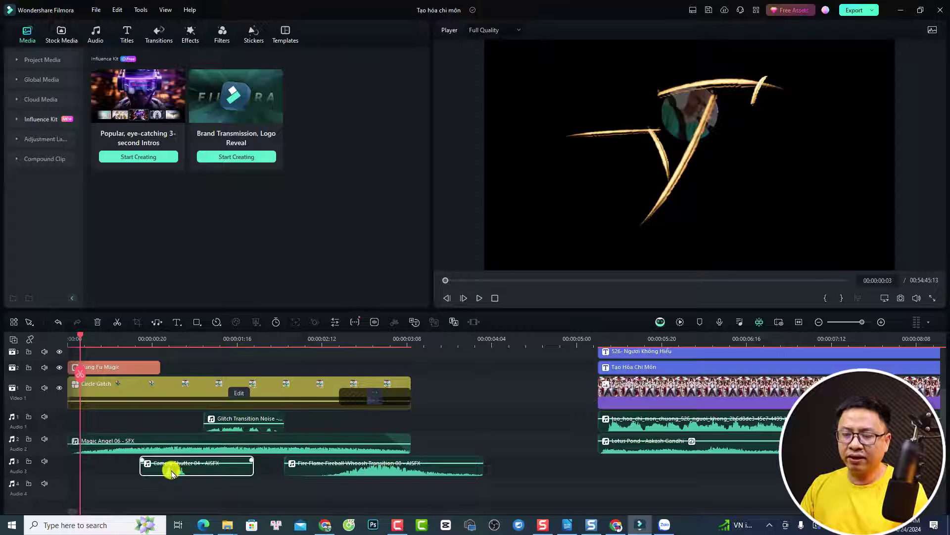
pyautogui.click(367, 473)
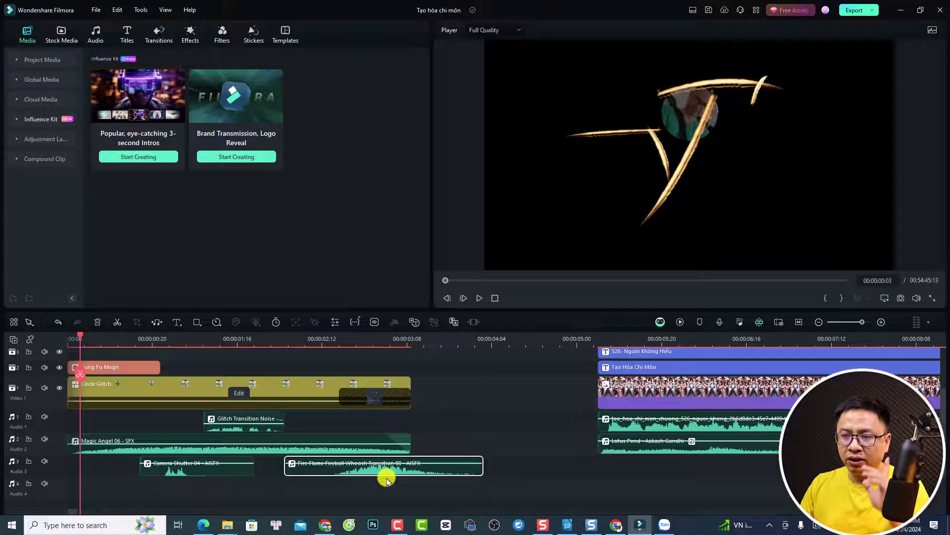
pyautogui.scroll(2, 472, 357)
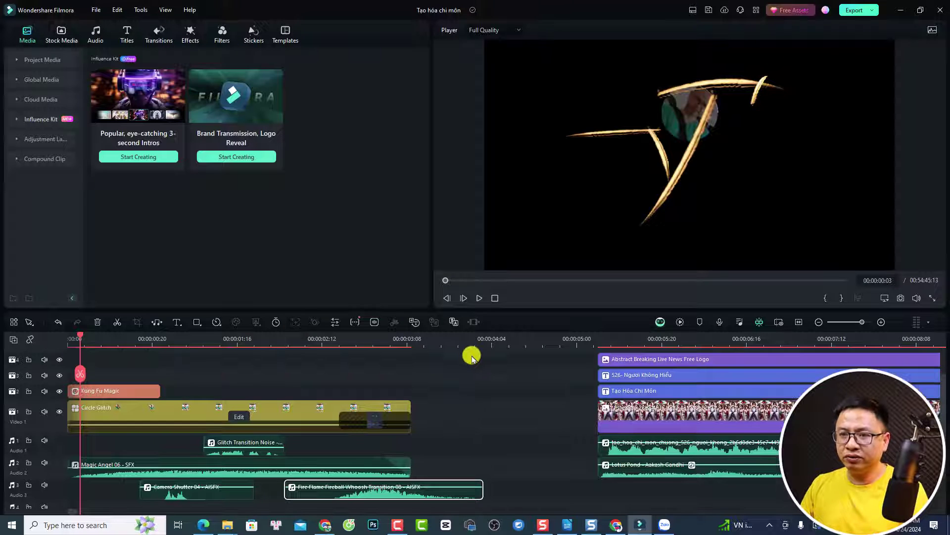
pyautogui.moveTo(469, 352); pyautogui.dragTo(80, 499)
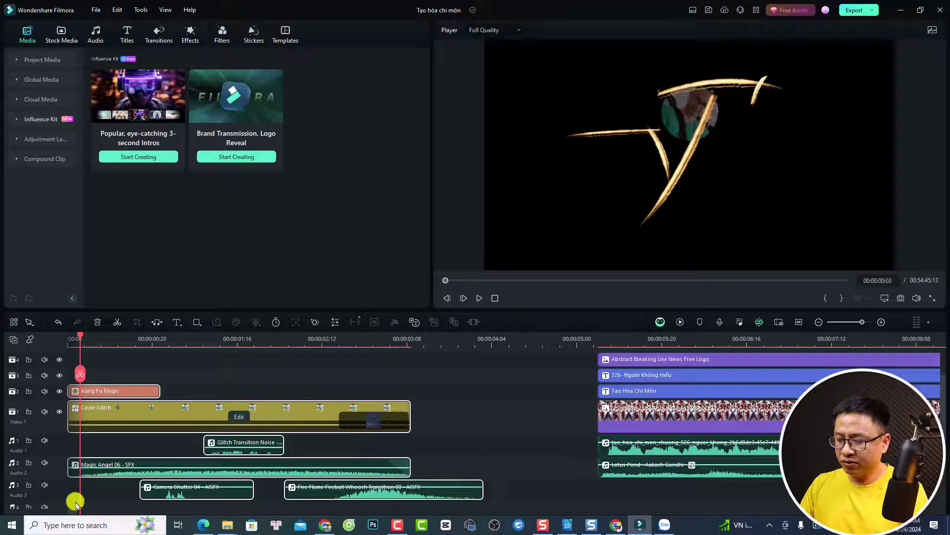
pyautogui.press('Delete')
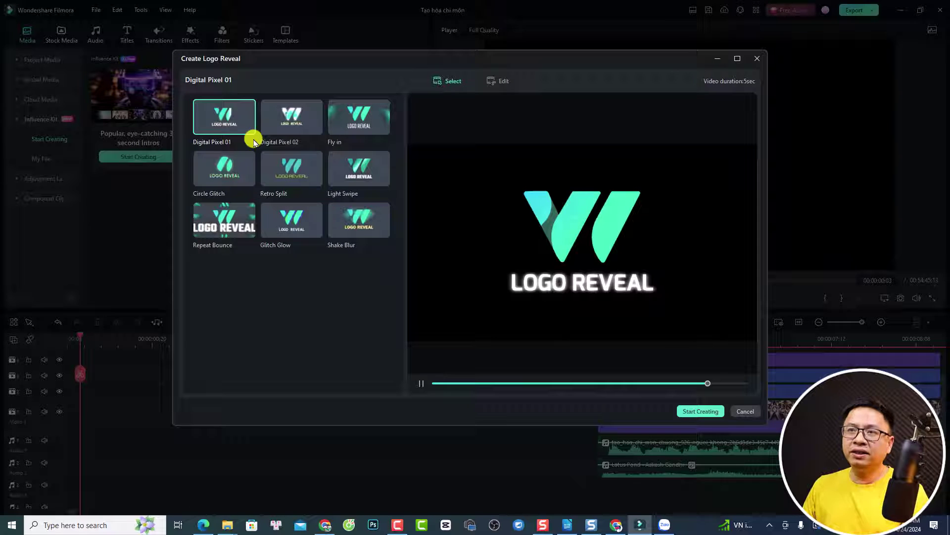
# - Pick the Circle Glitch template and load the Abstract Breaking Live News Free Logo as its logo
pyautogui.click(225, 178)
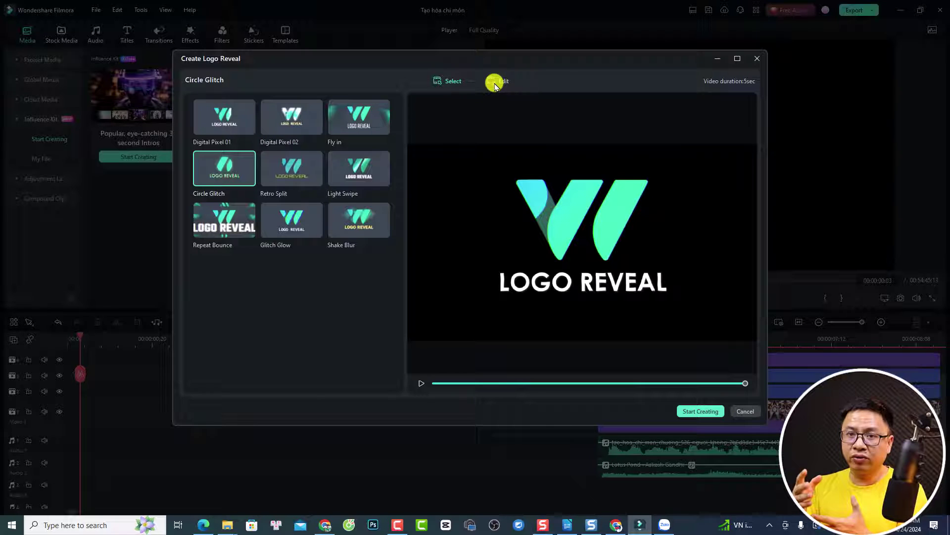
pyautogui.click(495, 83)
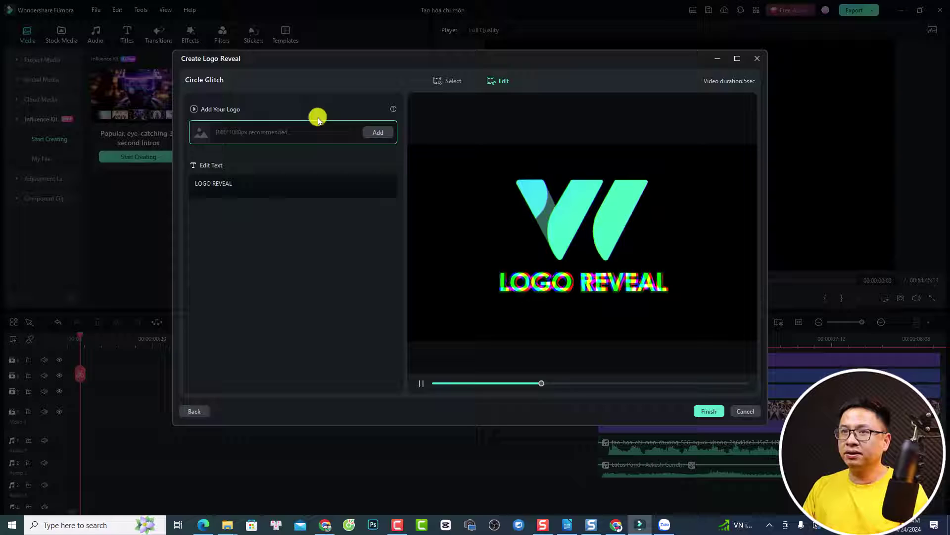
pyautogui.click(377, 135)
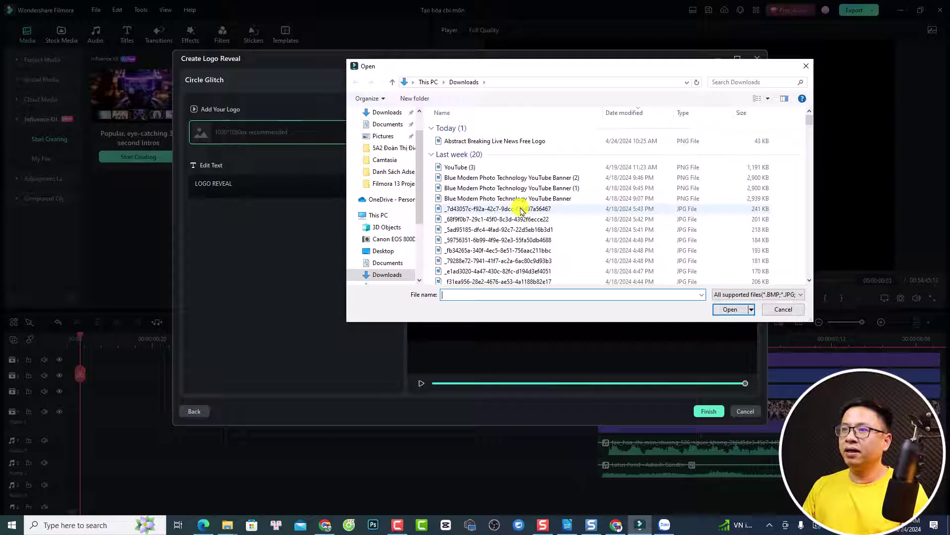
pyautogui.click(468, 145)
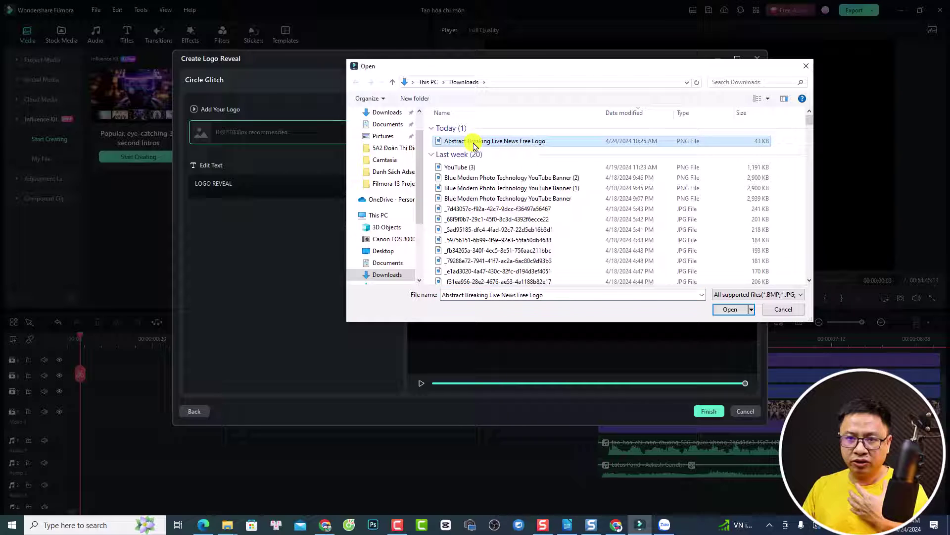
pyautogui.click(728, 310)
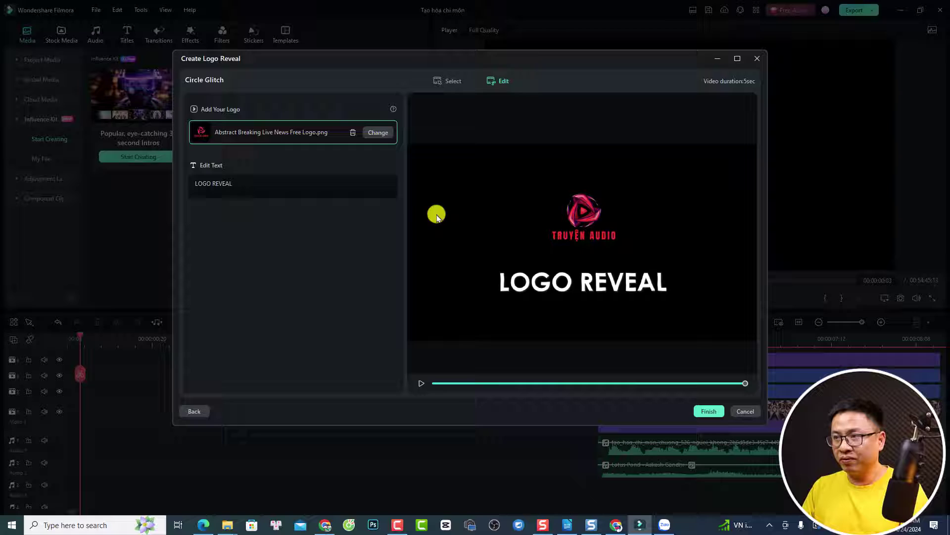
# - Replace the LOGO REVEAL title with 'Truyện Hay Mỗi Ngày' and play the preview
pyautogui.click(233, 184)
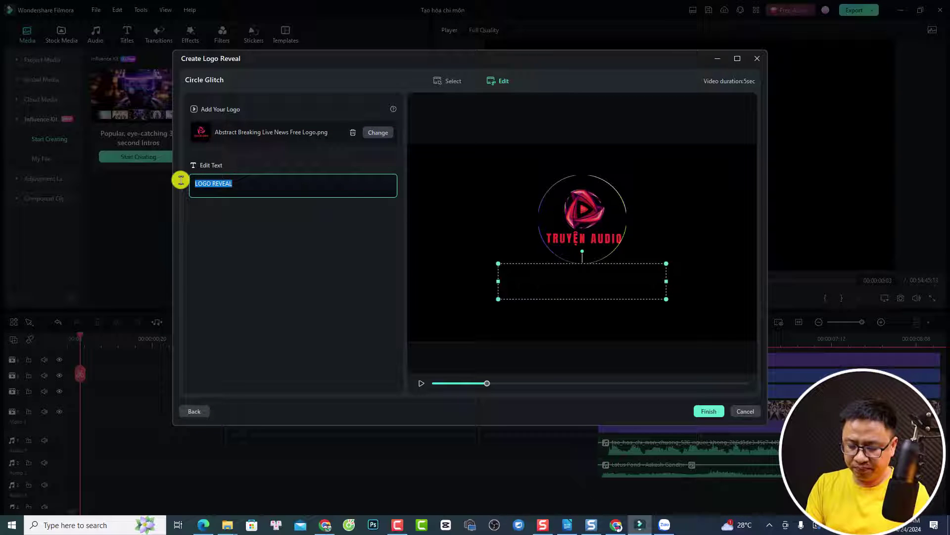
pyautogui.write('Truyện Hay Mỗi')
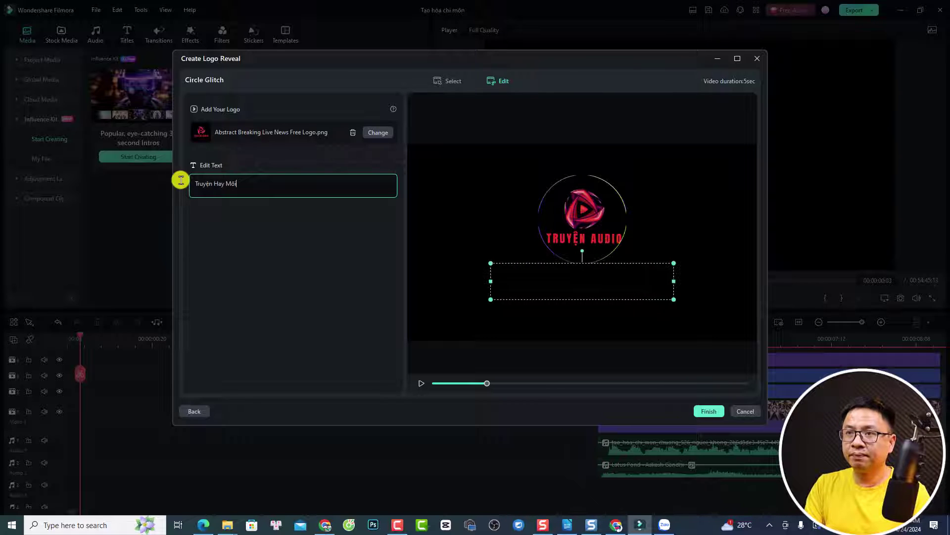
pyautogui.write('Ngày')
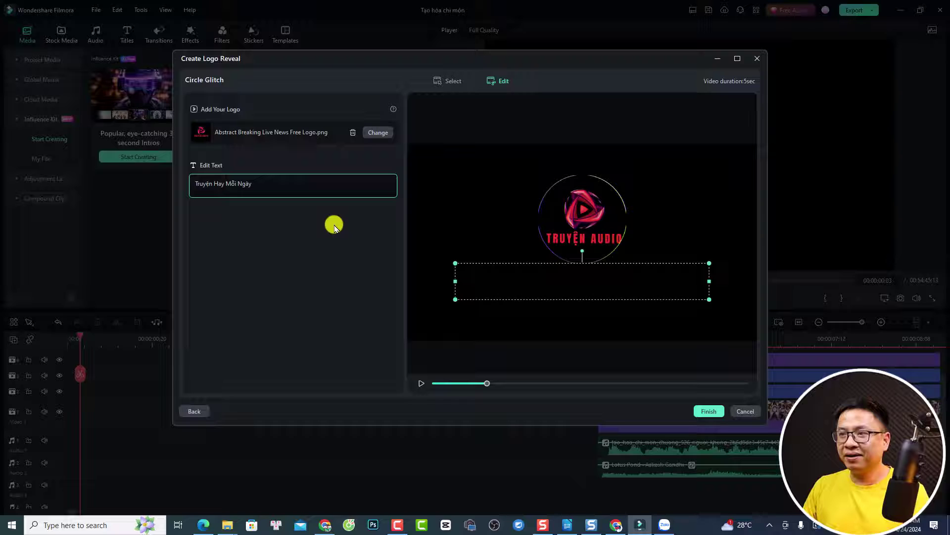
pyautogui.click(422, 384)
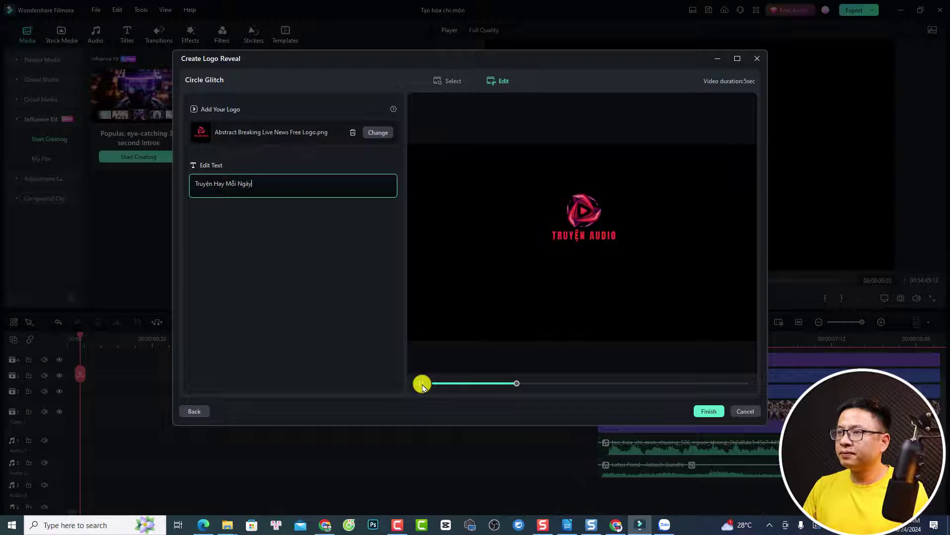
pyautogui.click(422, 384)
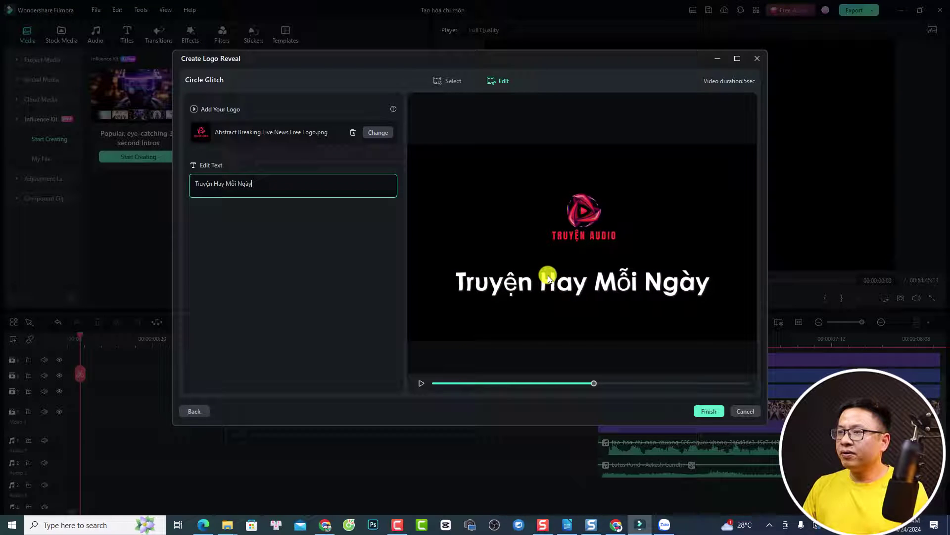
# - Shrink and raise the logo, shrink the title text, then replay the preview from the start
pyautogui.click(570, 233)
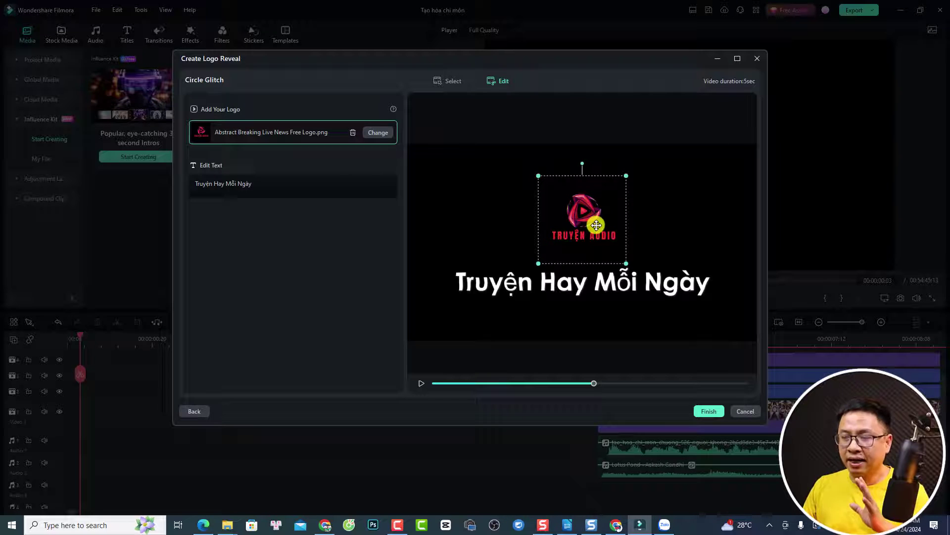
pyautogui.moveTo(627, 176); pyautogui.dragTo(614, 190)
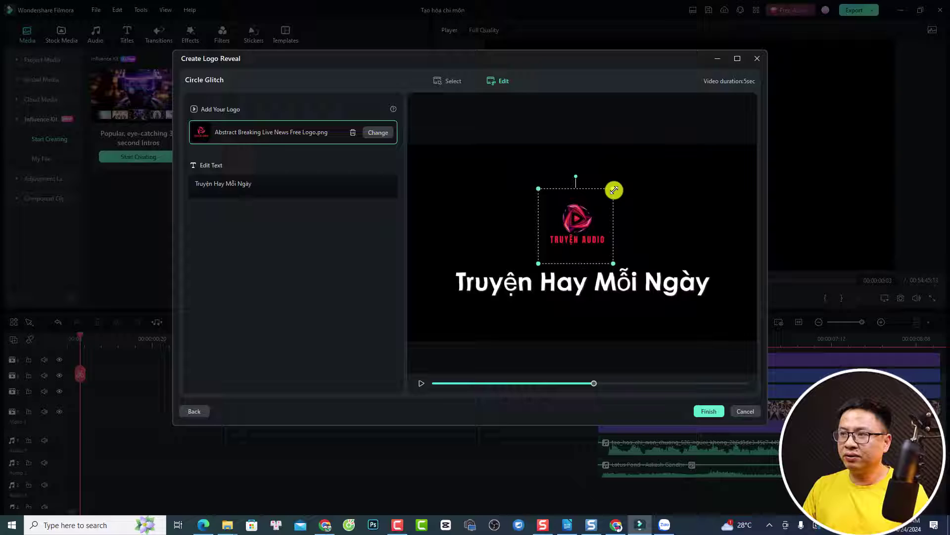
pyautogui.moveTo(576, 232); pyautogui.dragTo(575, 218)
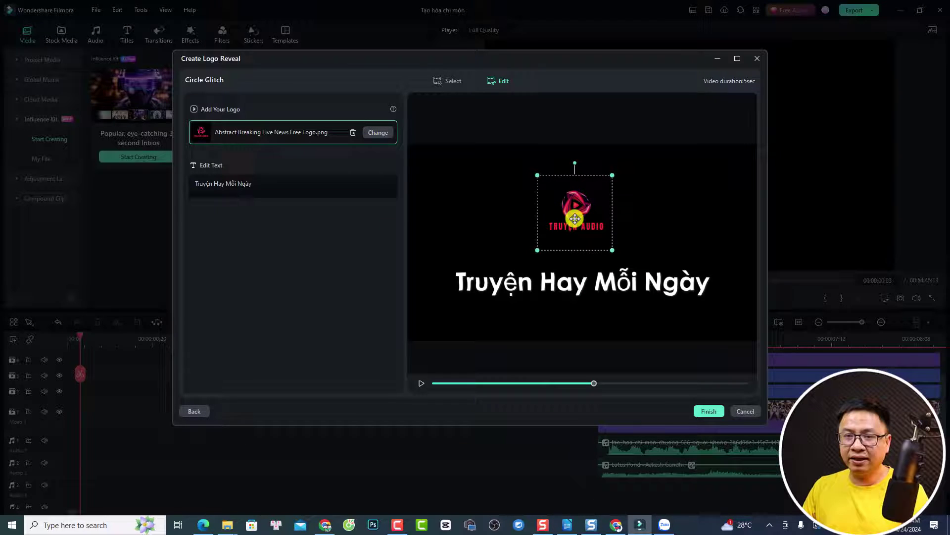
pyautogui.click(561, 282)
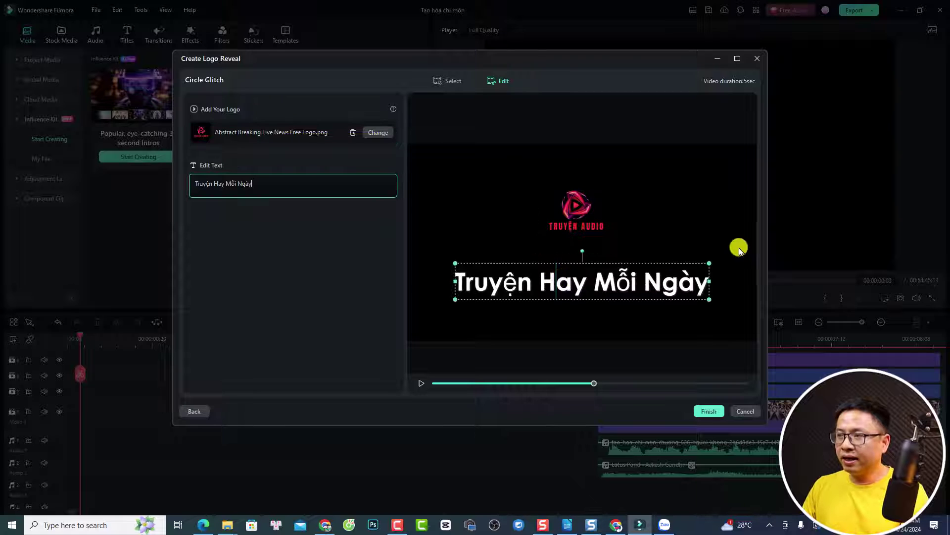
pyautogui.moveTo(707, 265)
pyautogui.mouseDown()
pyautogui.moveTo(577, 291)
pyautogui.moveTo(626, 235)
pyautogui.moveTo(608, 245)
pyautogui.mouseUp()
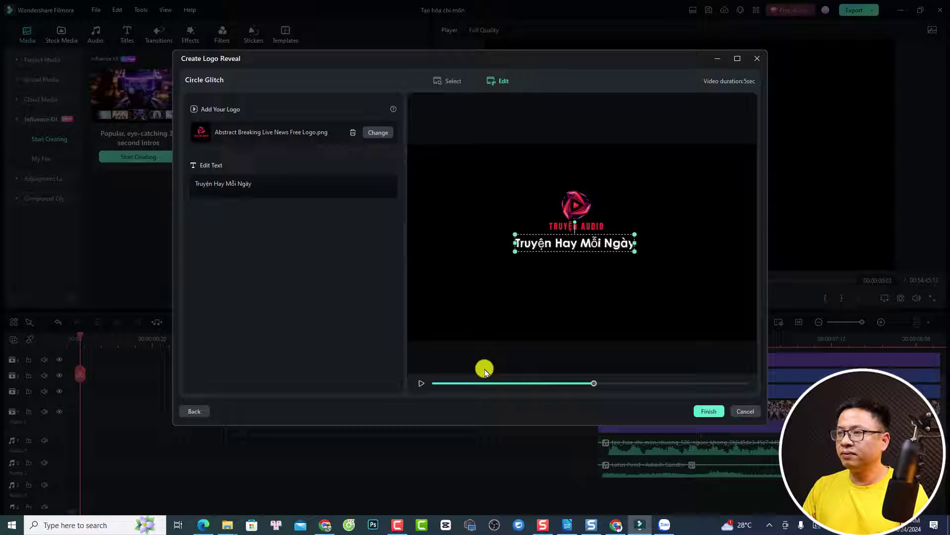
pyautogui.click(436, 383)
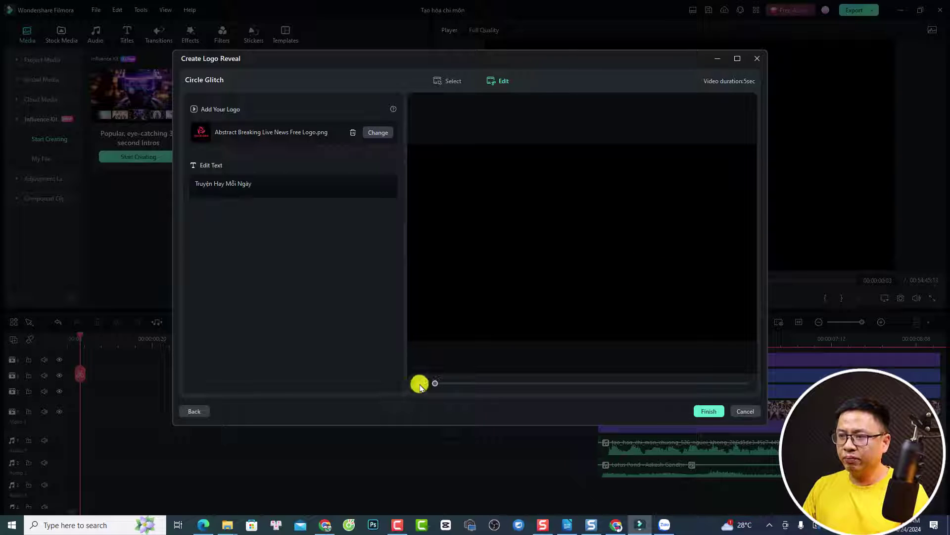
pyautogui.click(419, 385)
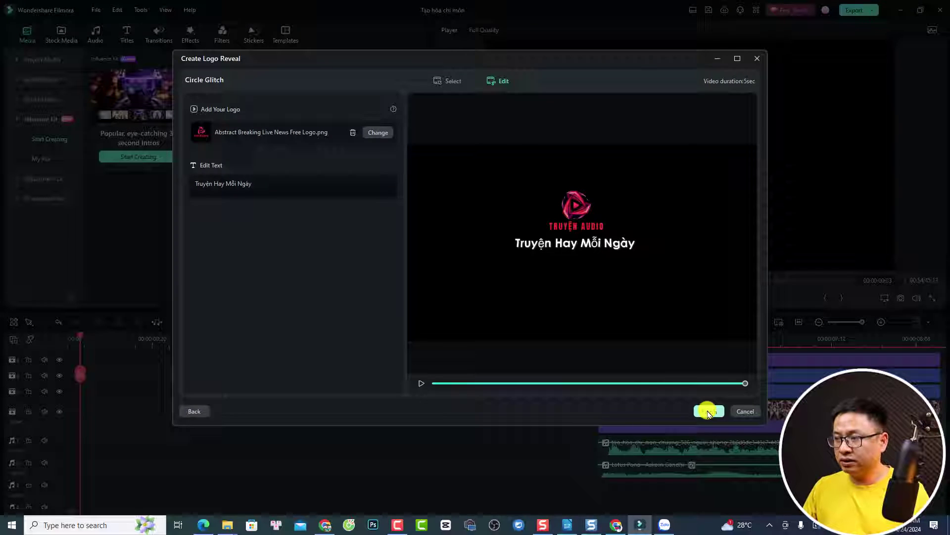
# - Finish the Circle Glitch logo reveal and play it on the timeline
pyautogui.click(708, 411)
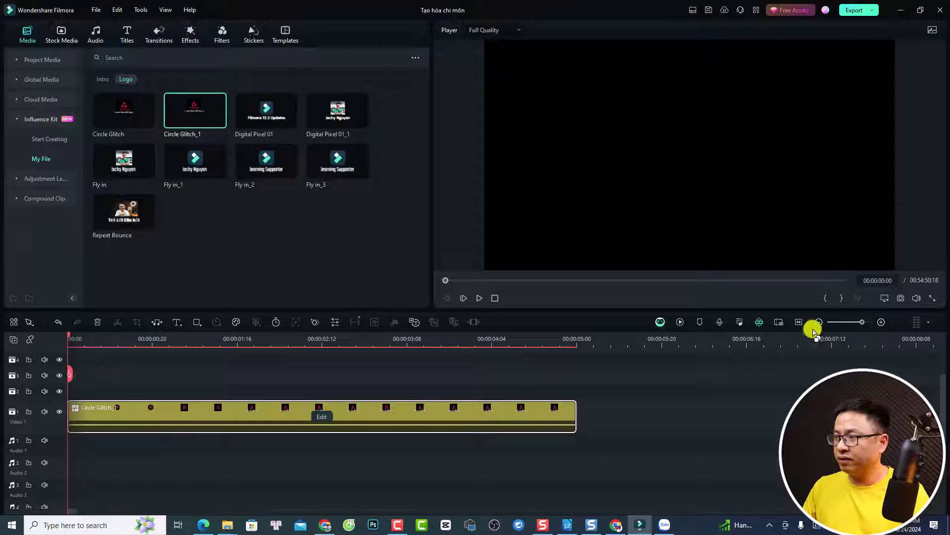
pyautogui.click(798, 323)
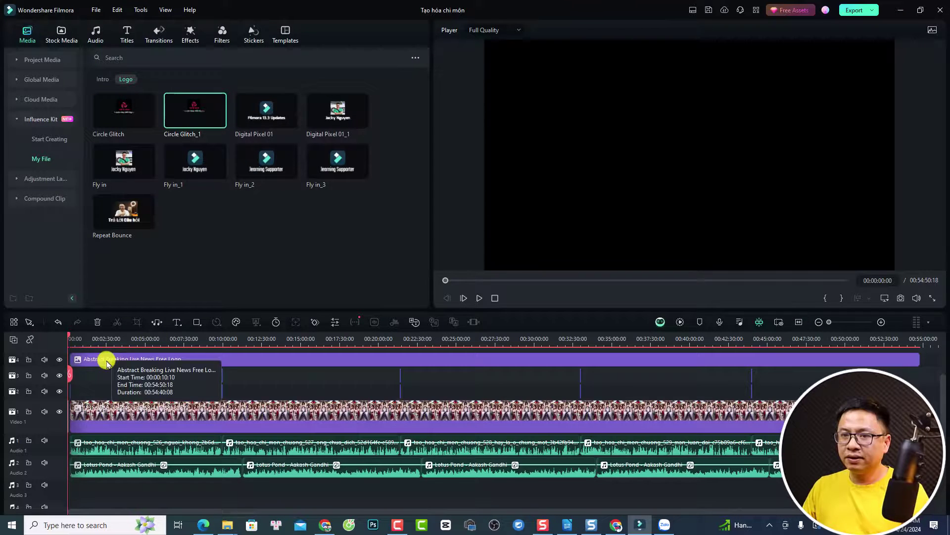
pyautogui.scroll(5, 733, 349)
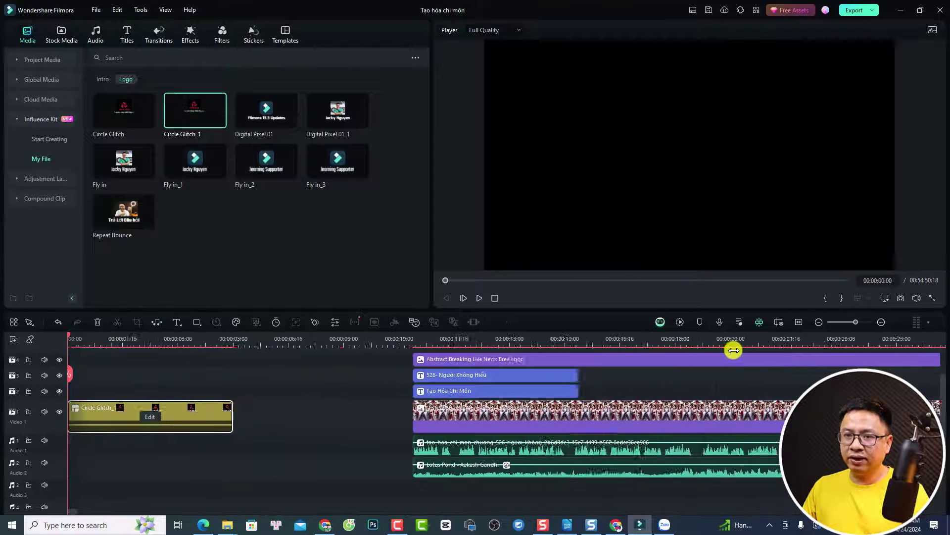
pyautogui.scroll(3, 240, 425)
pyautogui.press('space')
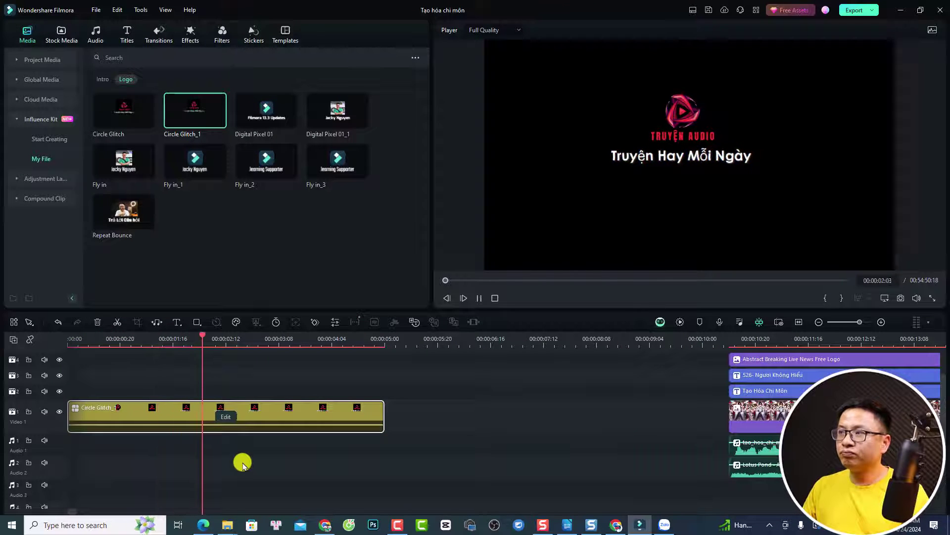
pyautogui.press('space')
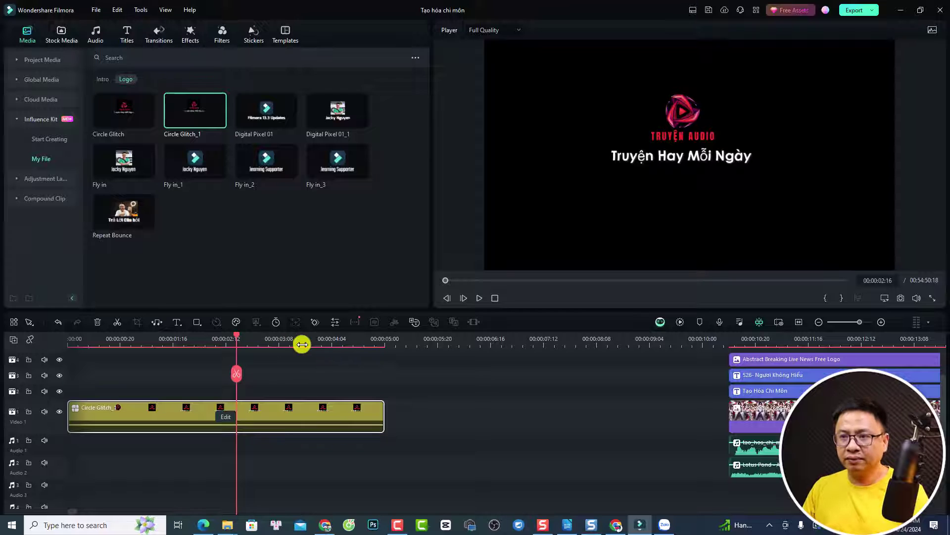
# - Trim the Circle Glitch intro clip to end just under three seconds
pyautogui.click(281, 342)
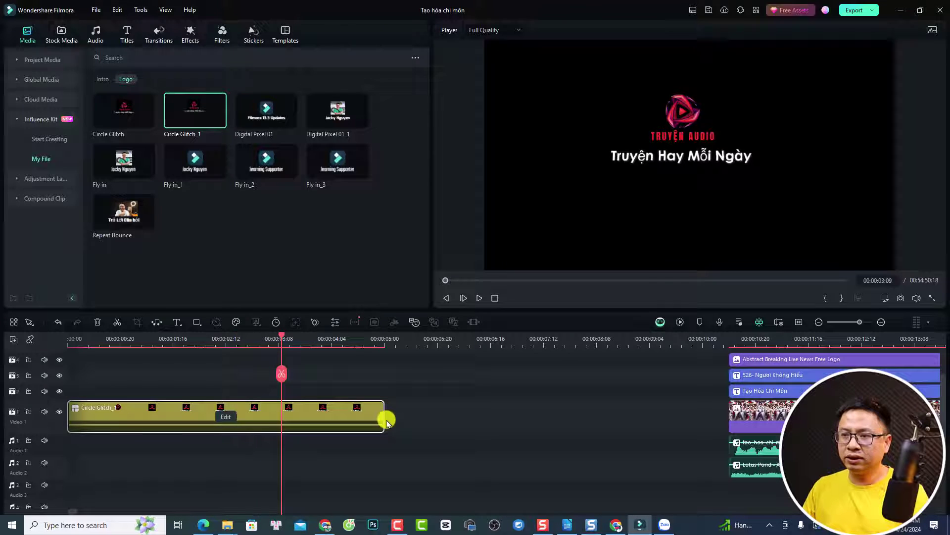
pyautogui.moveTo(383, 417); pyautogui.dragTo(286, 421)
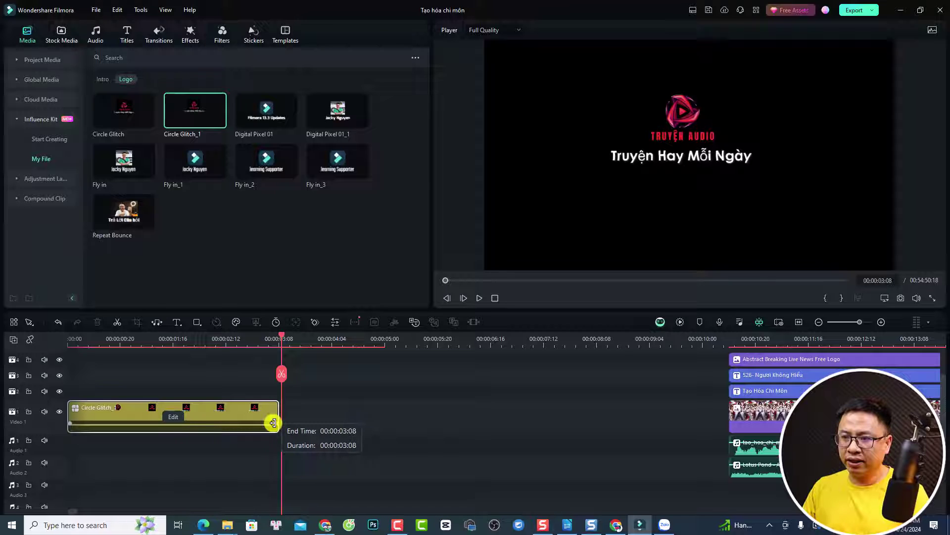
pyautogui.moveTo(286, 422); pyautogui.dragTo(257, 425)
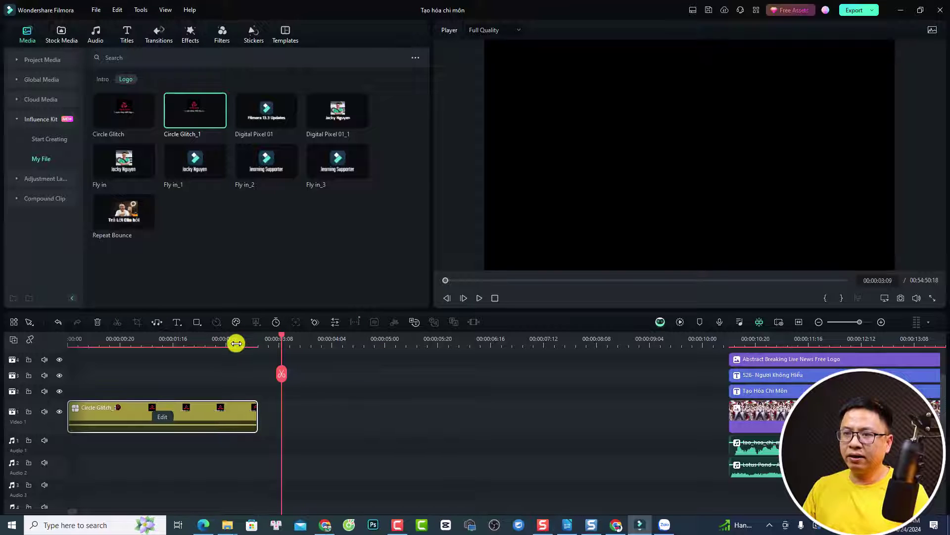
# - Zoom the timeline in on the short intro and deselect the media thumbnail
pyautogui.moveTo(235, 341)
pyautogui.mouseDown()
pyautogui.moveTo(363, 343)
pyautogui.moveTo(7, 346)
pyautogui.mouseUp()
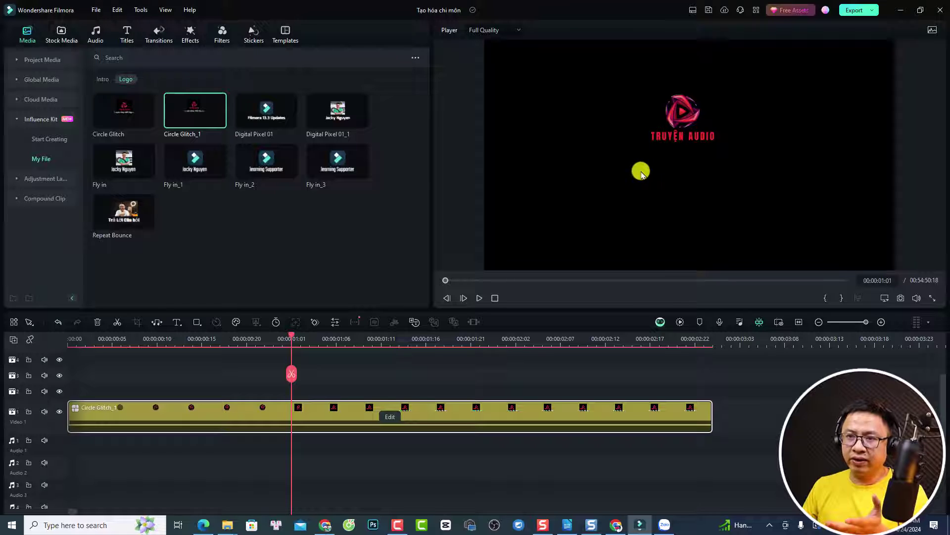
pyautogui.click(297, 235)
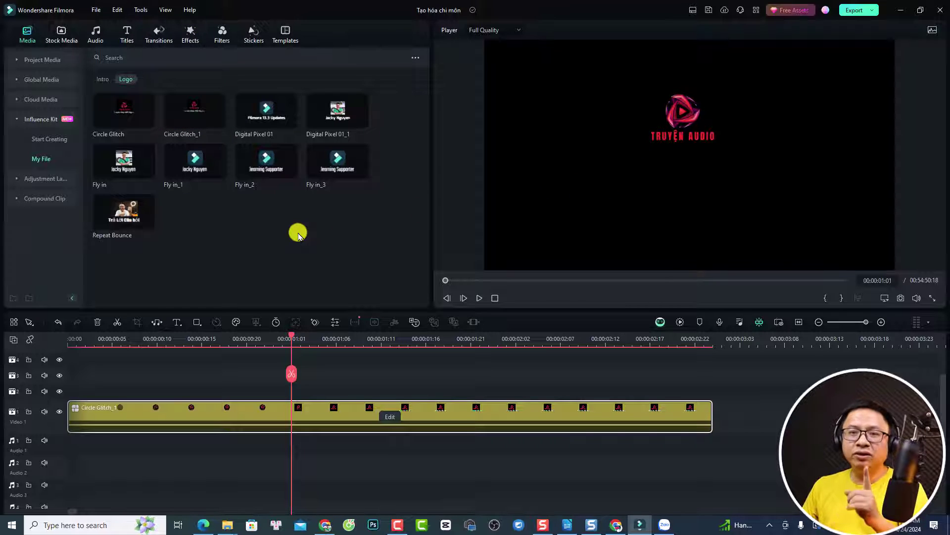
# - Search the Stickers library for 'kungfu', replacing the previous magic search
pyautogui.click(256, 44)
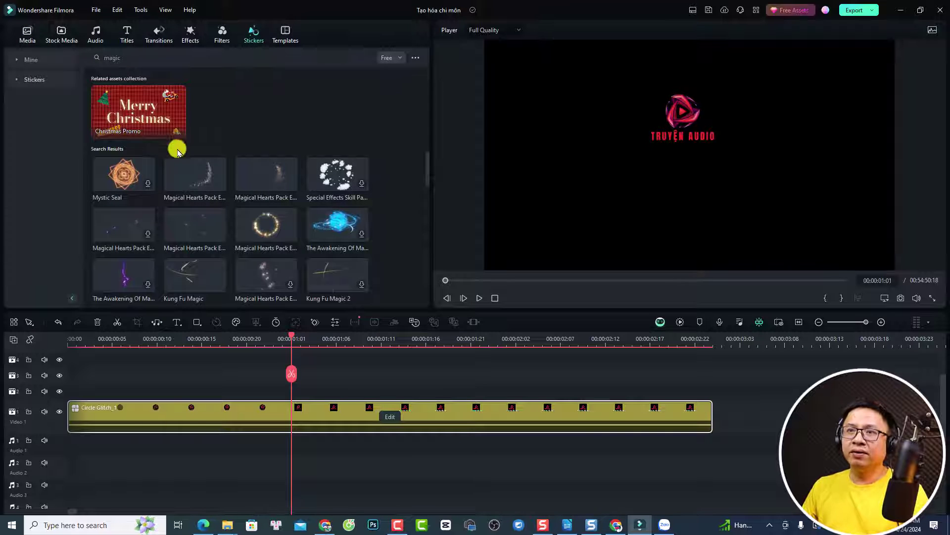
pyautogui.click(29, 85)
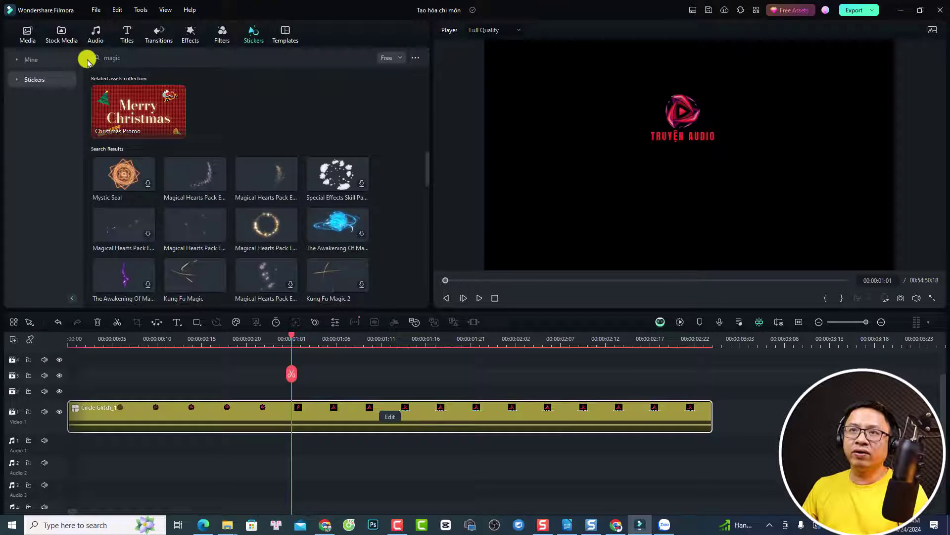
pyautogui.click(129, 57)
pyautogui.click(142, 59)
pyautogui.write('kungfu')
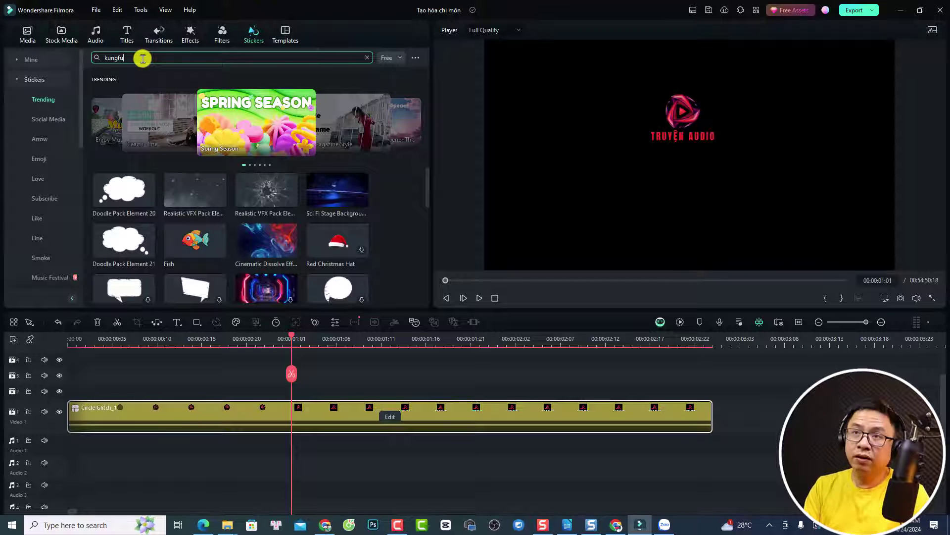
pyautogui.press('Return')
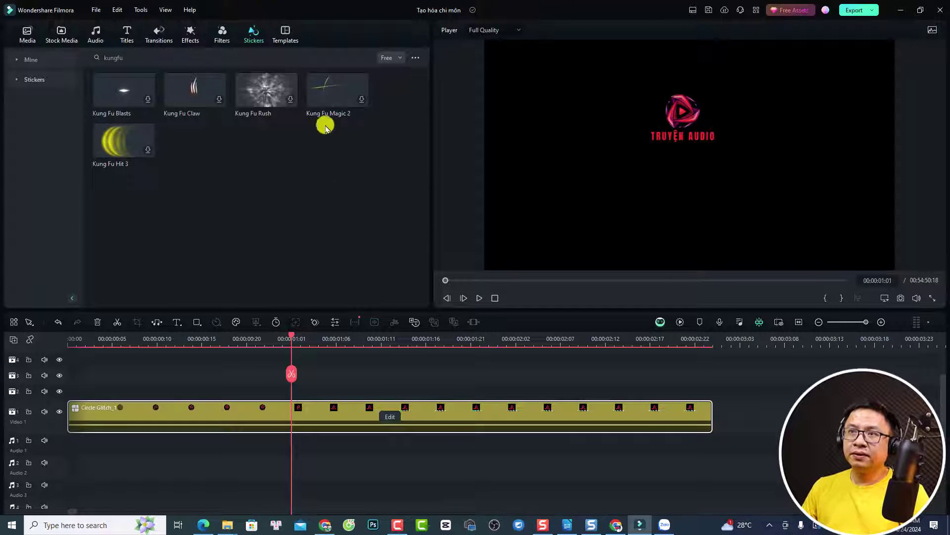
pyautogui.moveTo(337, 93)
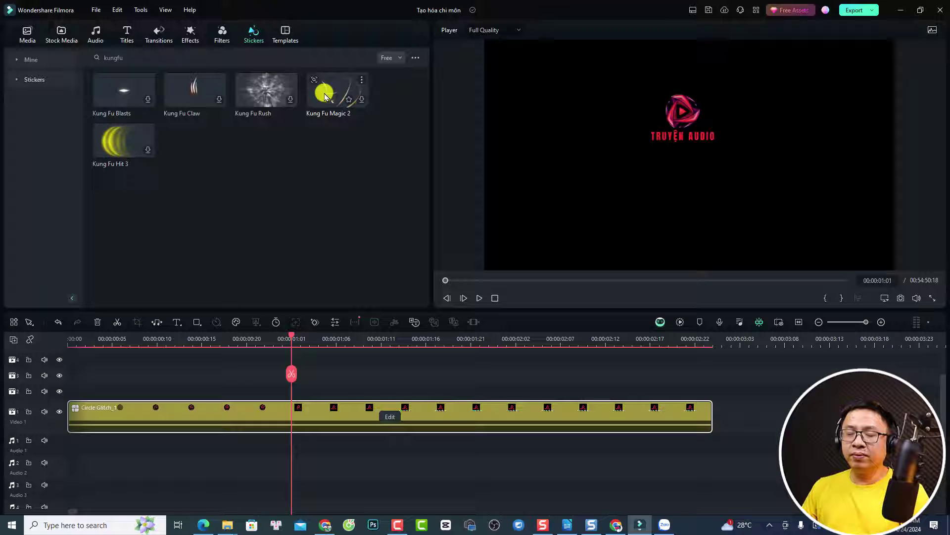
# - Place Kung Fu Magic 2 on track 2 above the intro and play to the cut point
pyautogui.moveTo(325, 95); pyautogui.dragTo(58, 391)
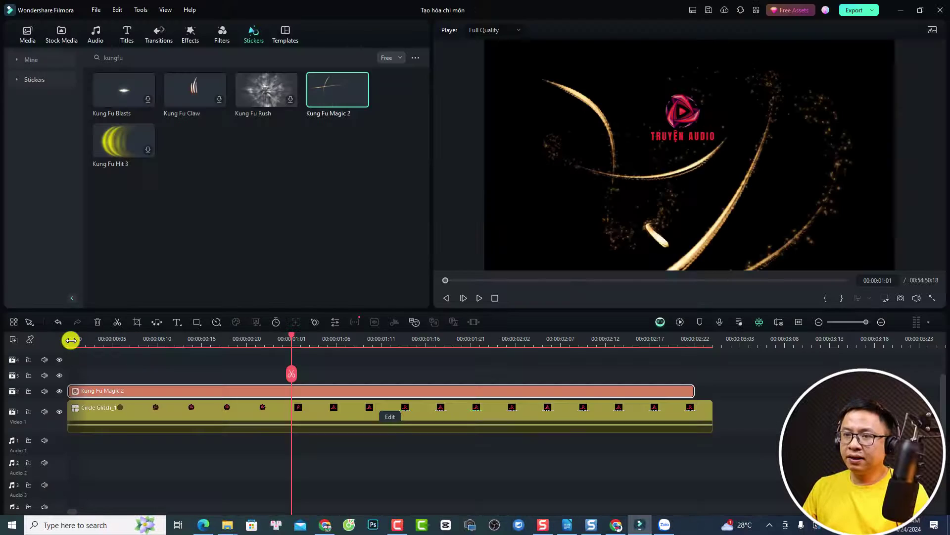
pyautogui.click(69, 339)
pyautogui.press('space')
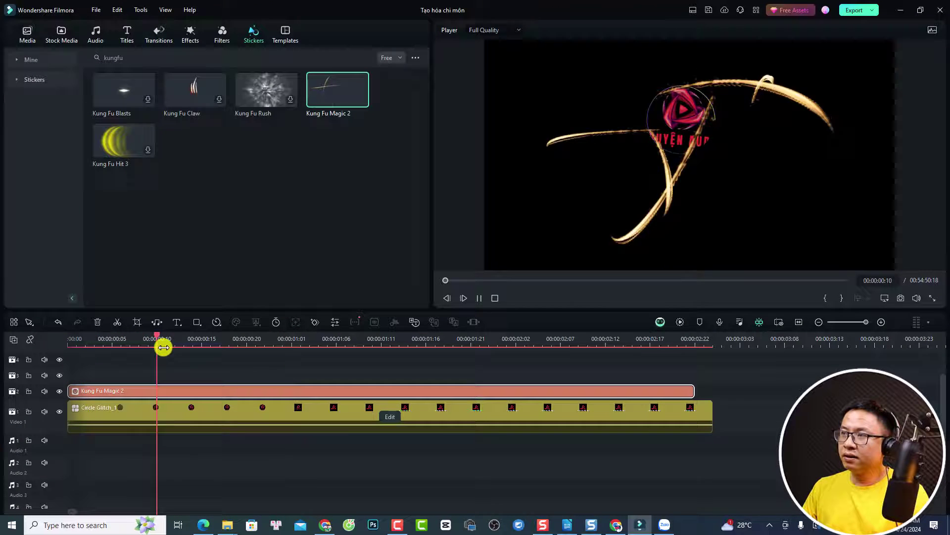
pyautogui.press('space')
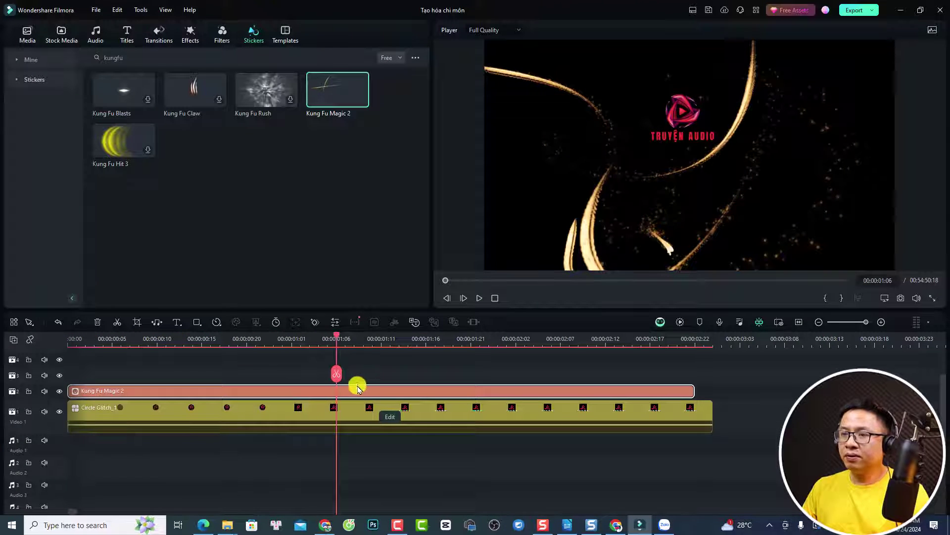
# - Split the sticker at about one second, remove the remainder, and replay the intro
pyautogui.hotkey('ctrl', 'b')
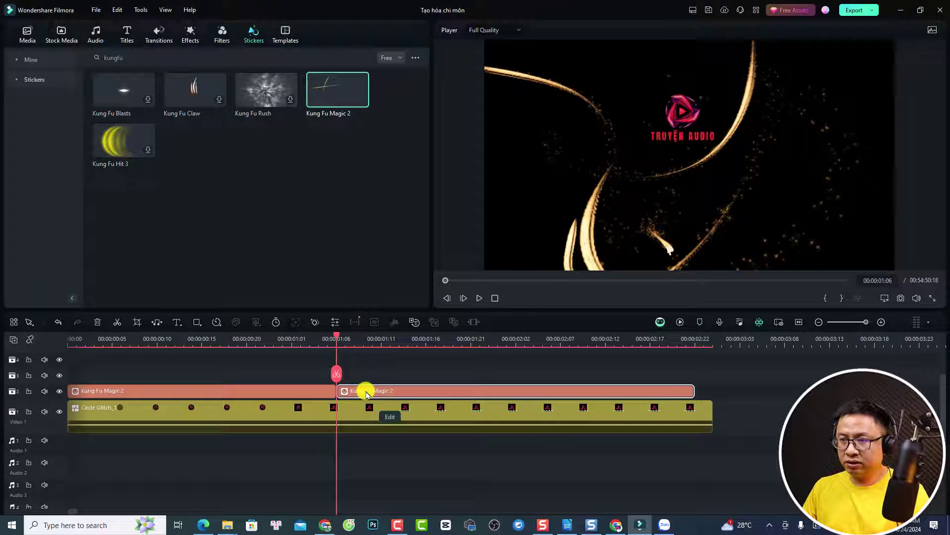
pyautogui.press('Delete')
pyautogui.hotkey('ctrl', 'z')
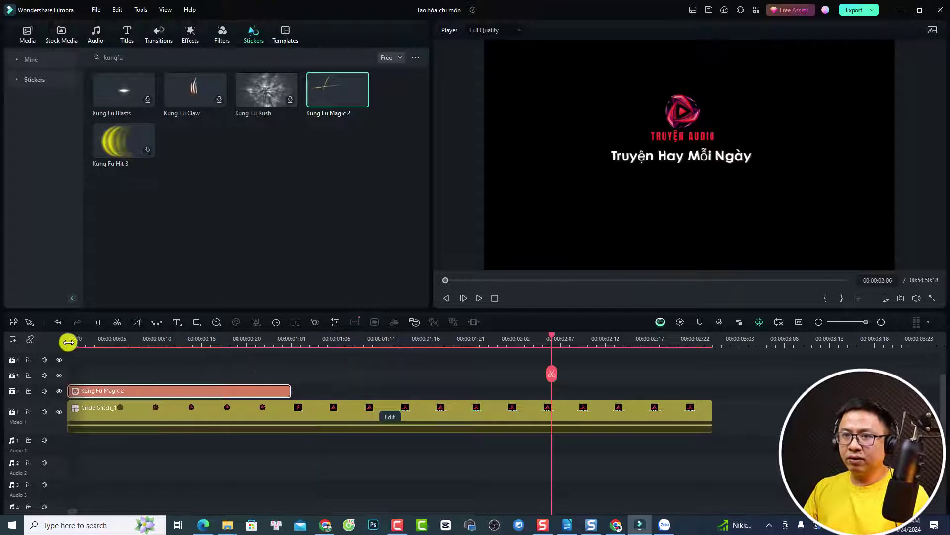
pyautogui.click(67, 340)
pyautogui.press('space')
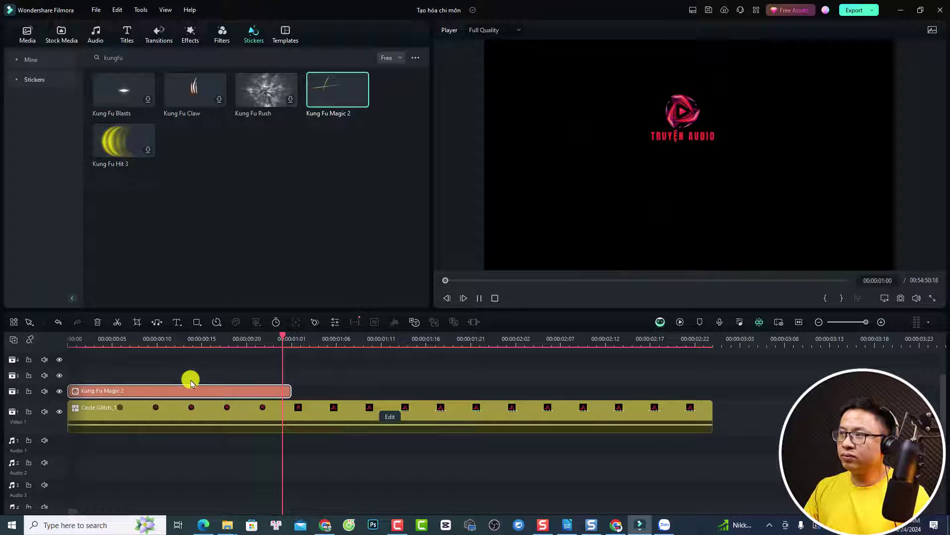
pyautogui.press('space')
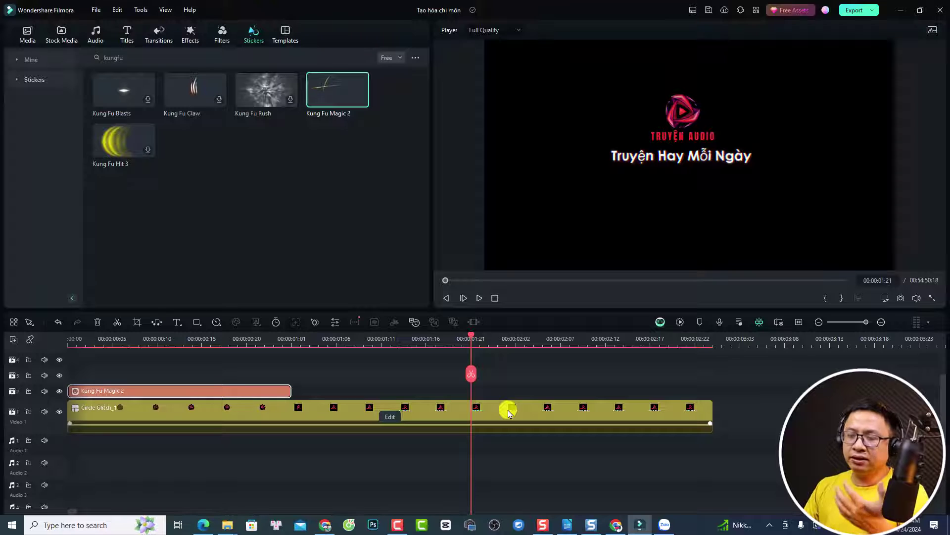
# - Search the downloaded Sound Effect library in Audio for 'magic'
pyautogui.click(95, 36)
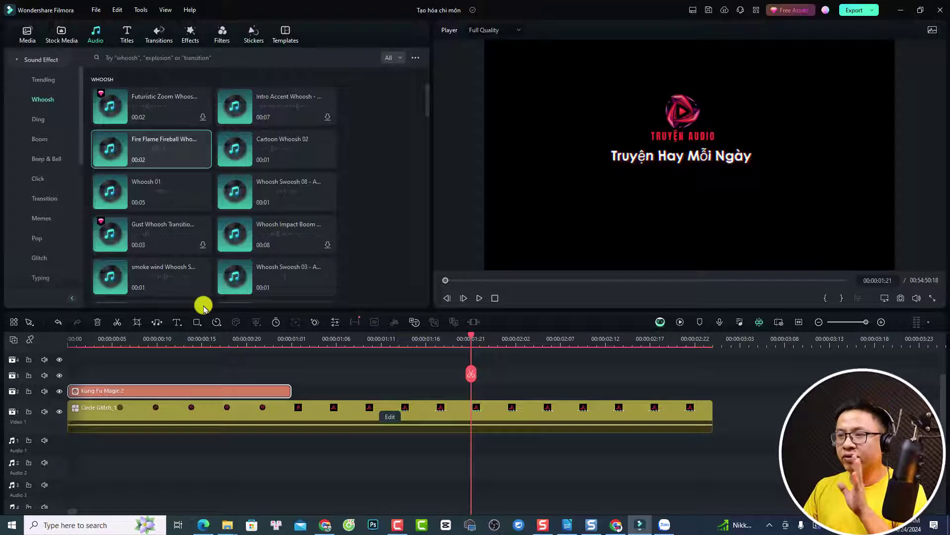
pyautogui.scroll(2, 30, 63)
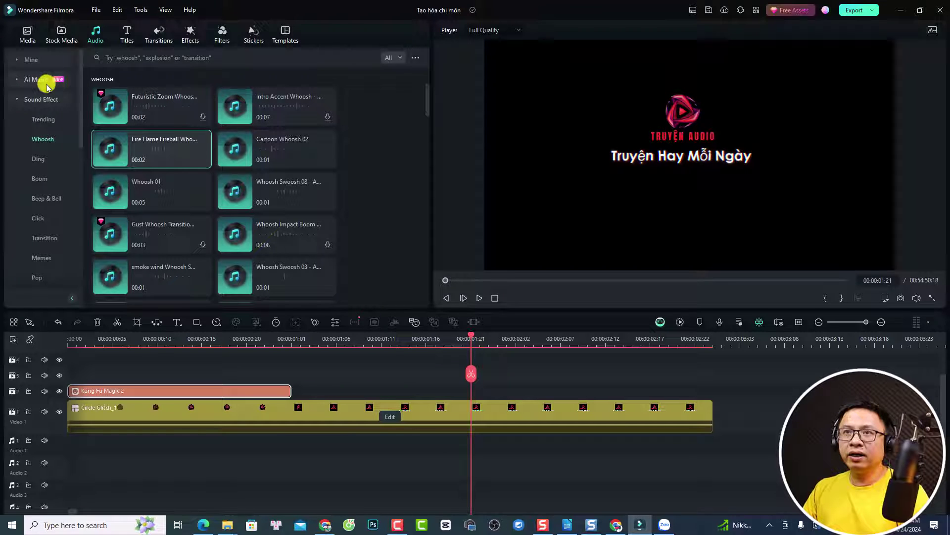
pyautogui.click(28, 61)
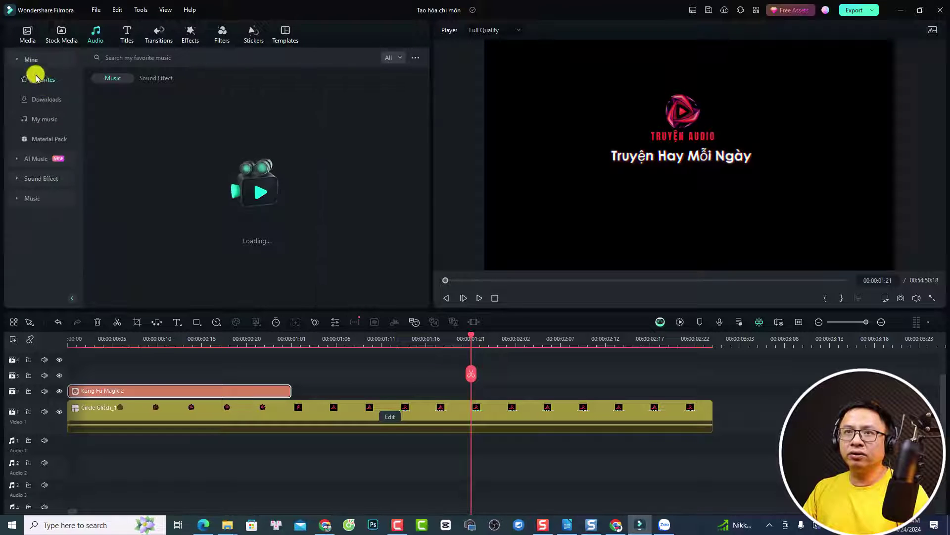
pyautogui.click(46, 104)
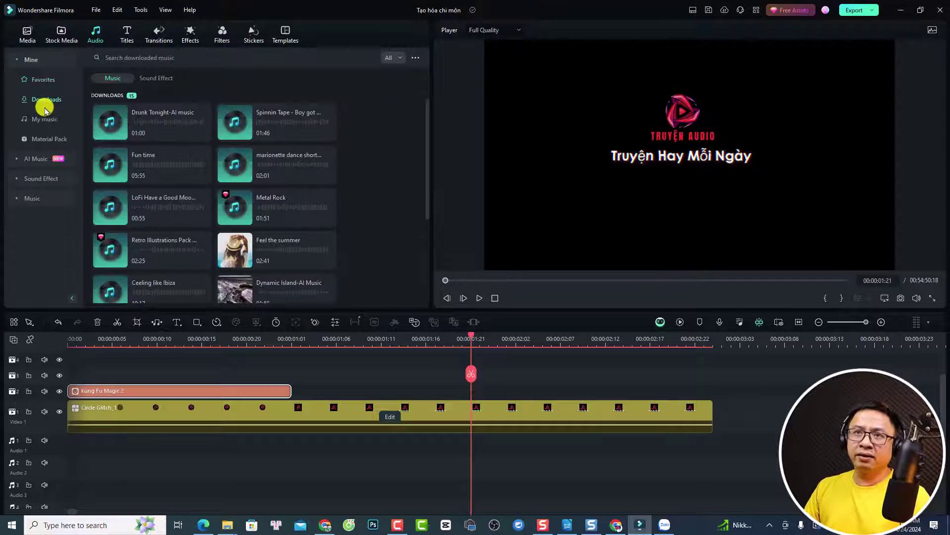
pyautogui.click(163, 79)
pyautogui.click(194, 57)
pyautogui.write('m')
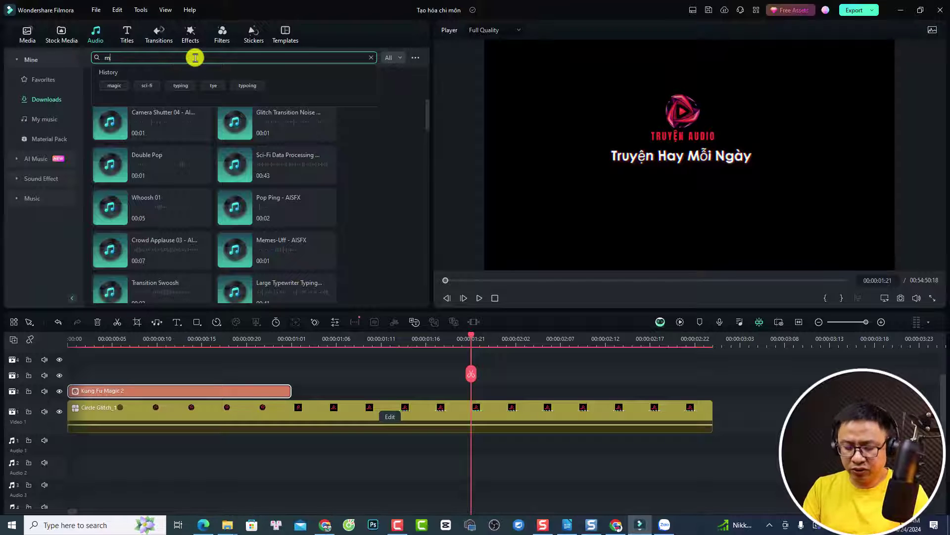
pyautogui.write('agic')
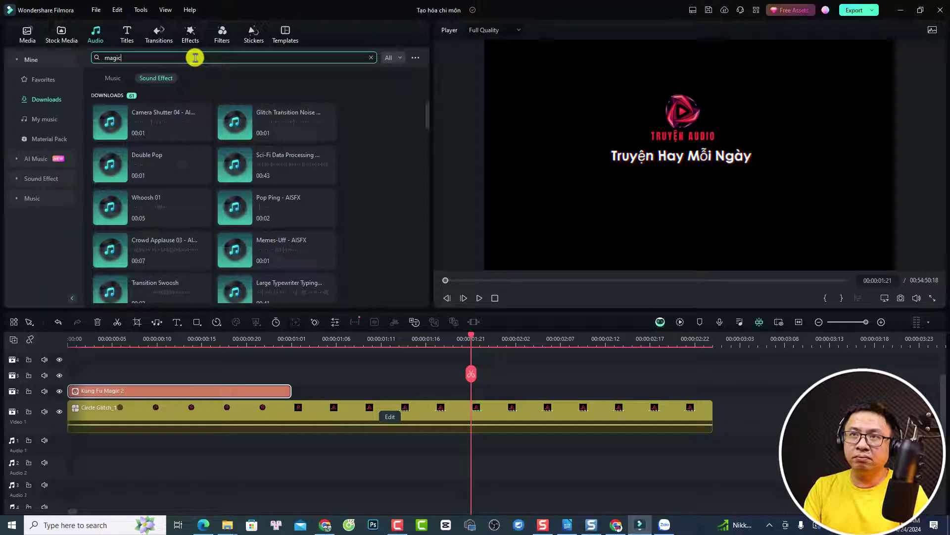
pyautogui.press('Return')
pyautogui.moveTo(148, 208)
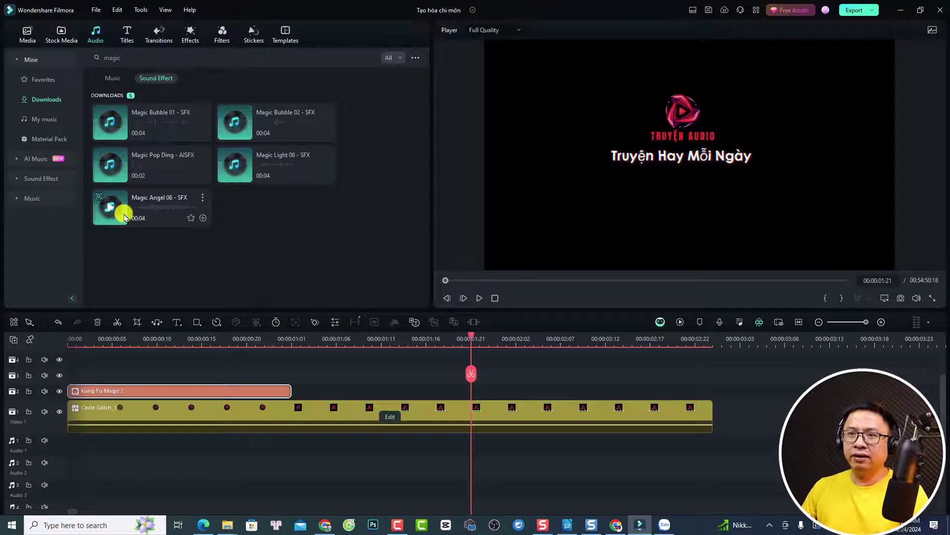
# - Add Magic Angel 06 SFX to Audio 1 under the intro and play it
pyautogui.moveTo(124, 216); pyautogui.dragTo(74, 449)
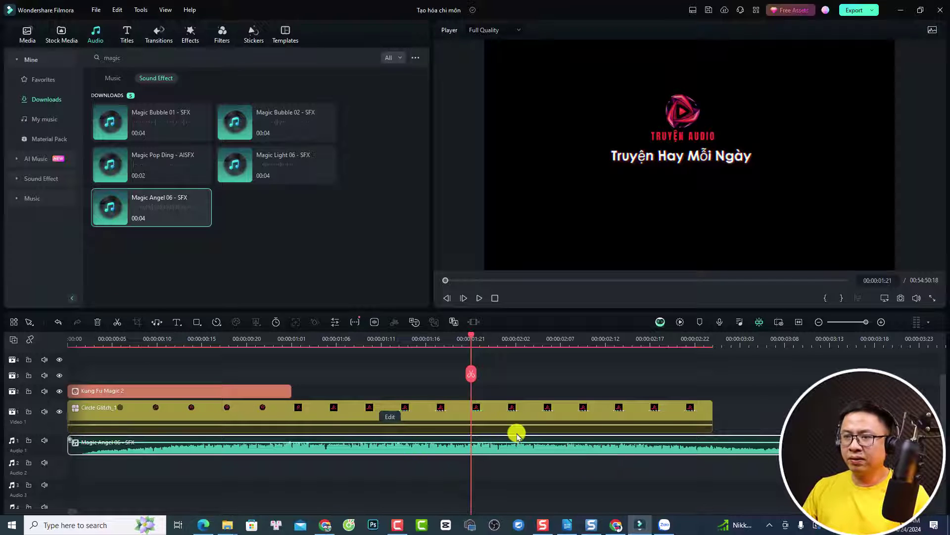
pyautogui.click(68, 343)
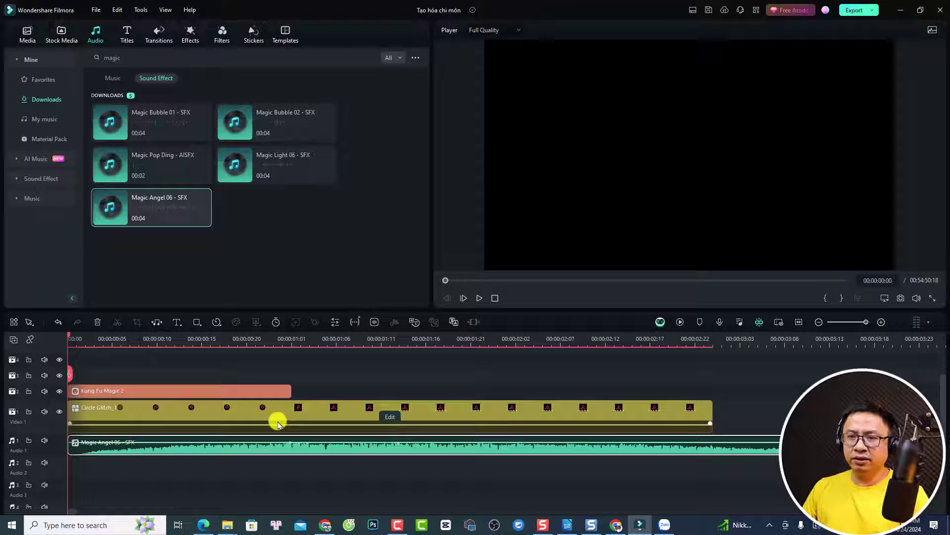
pyautogui.press('space')
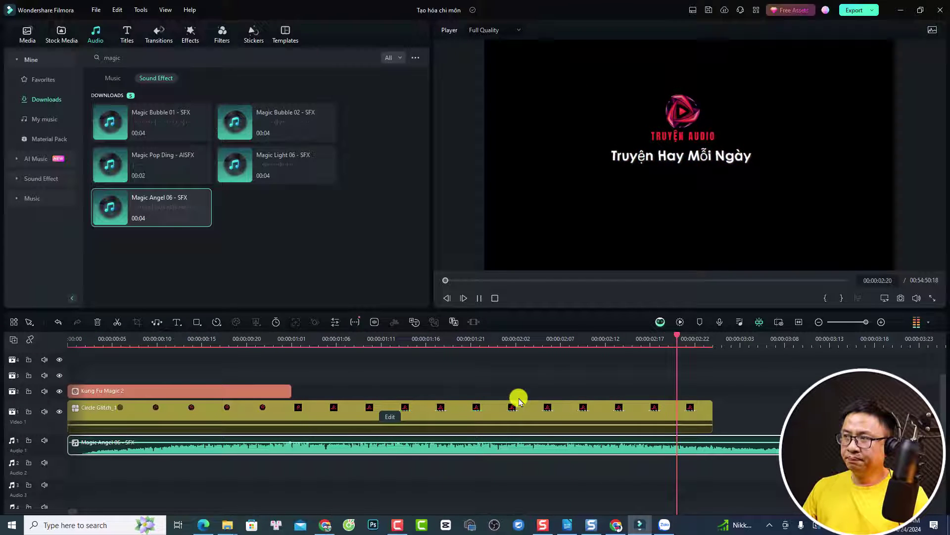
pyautogui.press('space')
# - Cut Magic Angel 06 where the video ends (00:00:03:00) and delete the tail
pyautogui.click(714, 342)
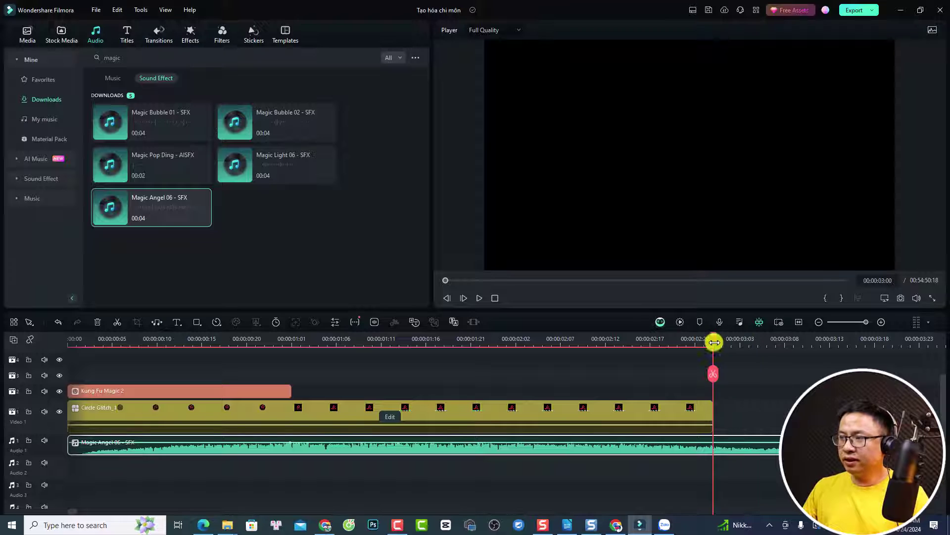
pyautogui.hotkey('ctrl', 'b')
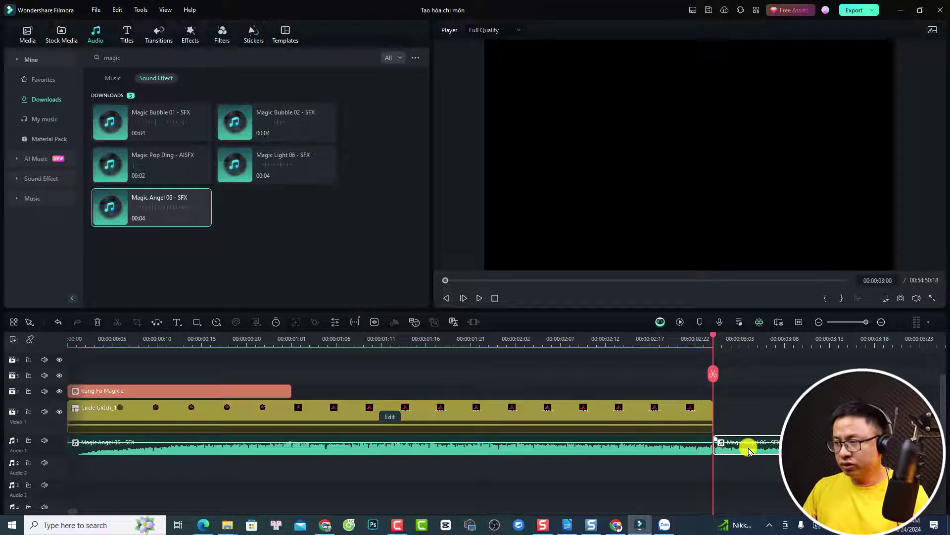
pyautogui.click(747, 446)
pyautogui.press('Delete')
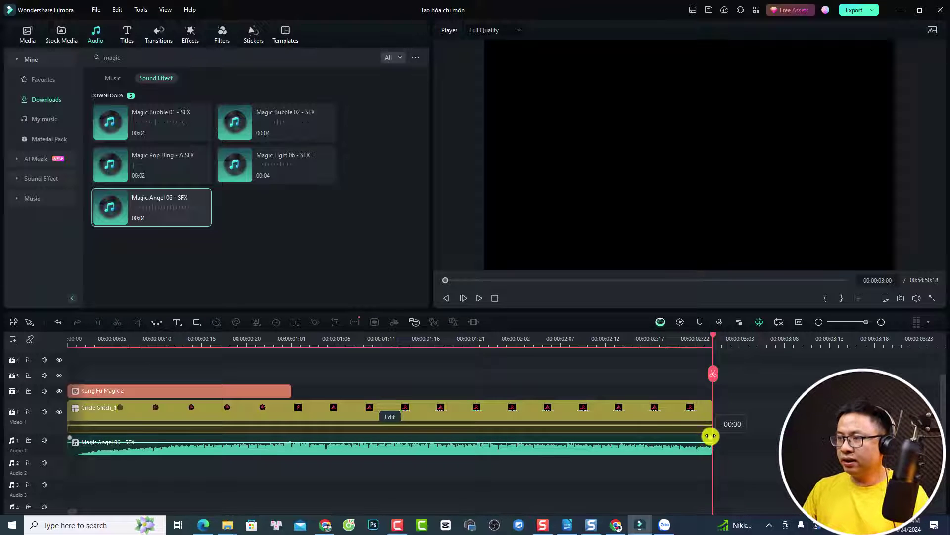
# - Fade out the magic sound, lower its volume, and replay the intro
pyautogui.moveTo(711, 437); pyautogui.dragTo(650, 439)
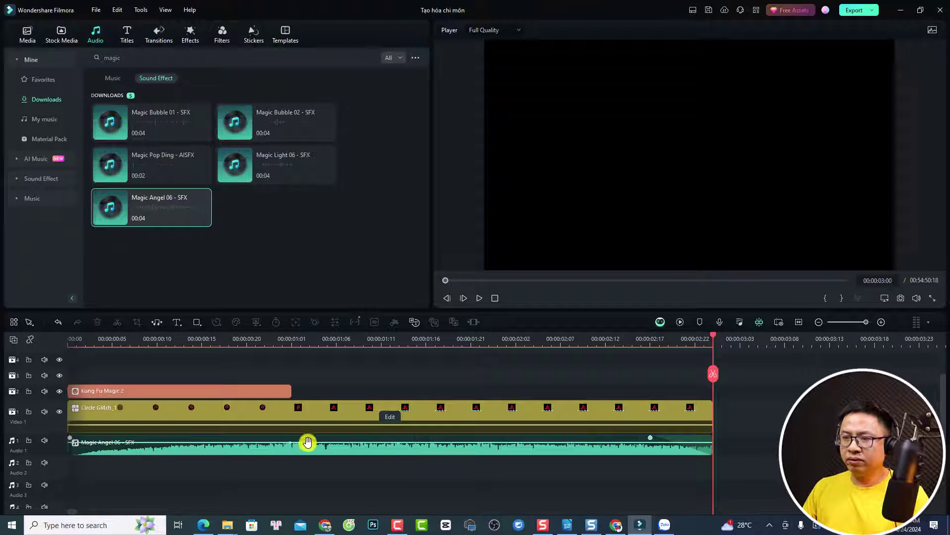
pyautogui.click(307, 445)
pyautogui.moveTo(308, 441); pyautogui.dragTo(305, 448)
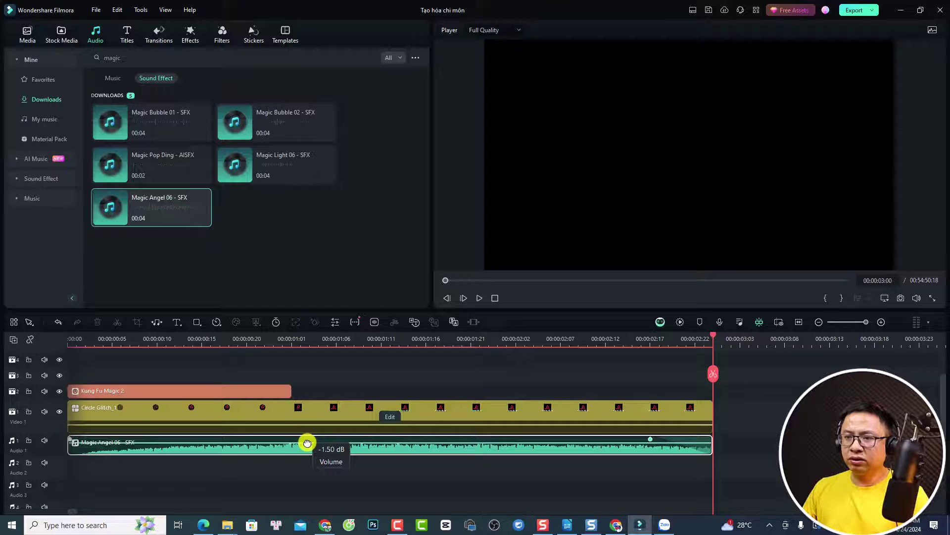
pyautogui.click(68, 344)
pyautogui.press('space')
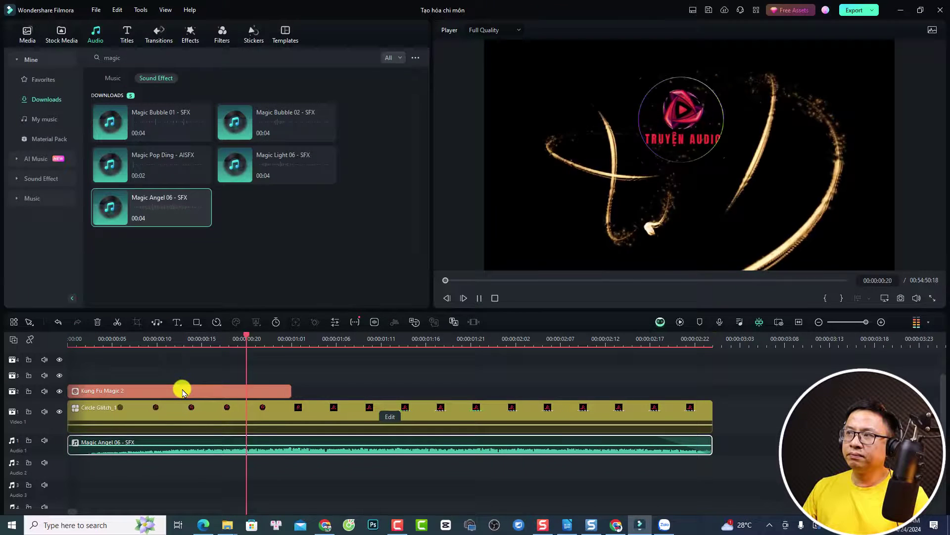
pyautogui.click(382, 407)
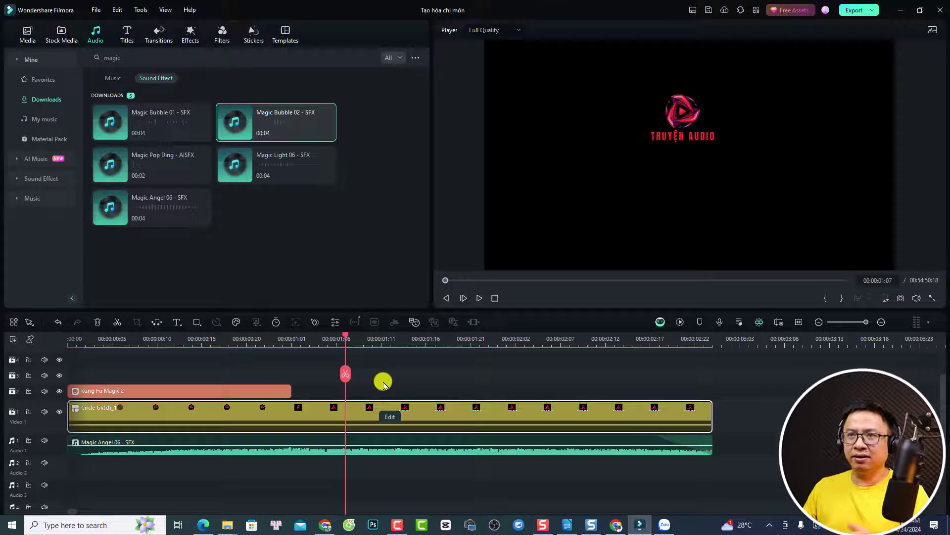
# - Search sound effects for 'camera' and drop Camera Shutter 04 onto the second audio track
pyautogui.click(119, 56)
pyautogui.press('BackSpace')
pyautogui.press('BackSpace')
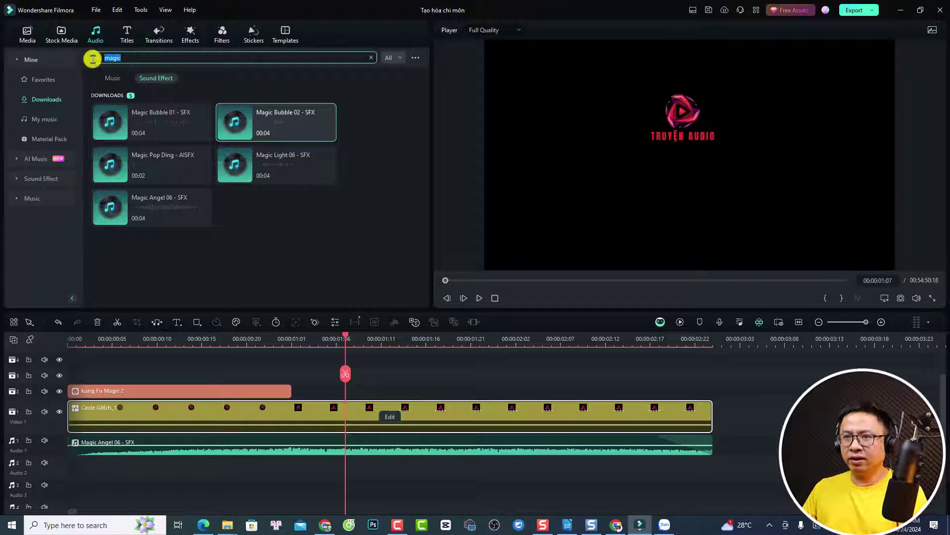
pyautogui.press('BackSpace')
pyautogui.write('cam')
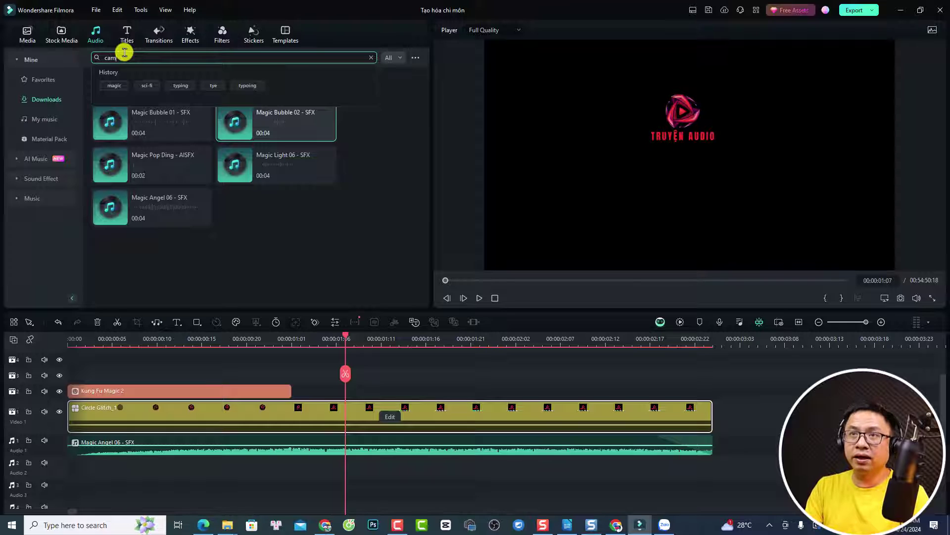
pyautogui.write('e')
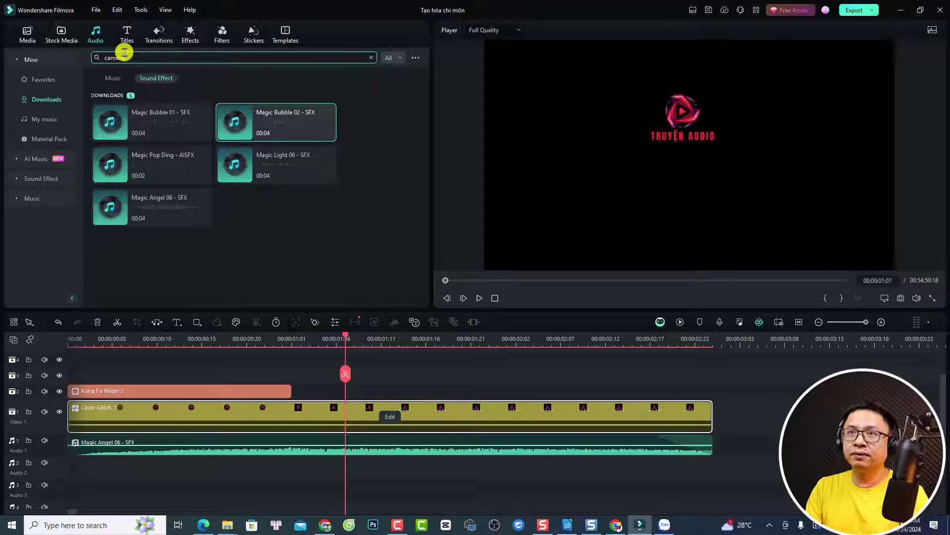
pyautogui.press('Return')
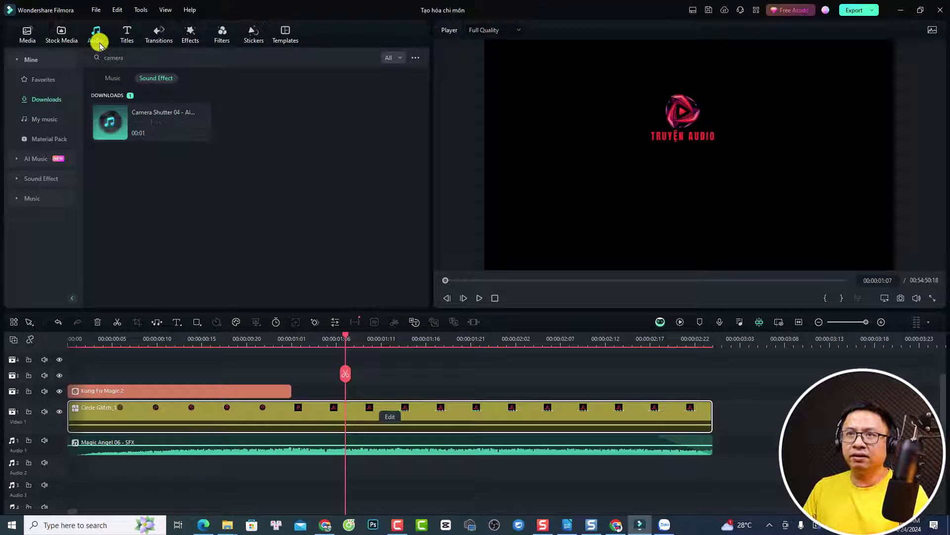
pyautogui.moveTo(108, 127); pyautogui.dragTo(282, 474)
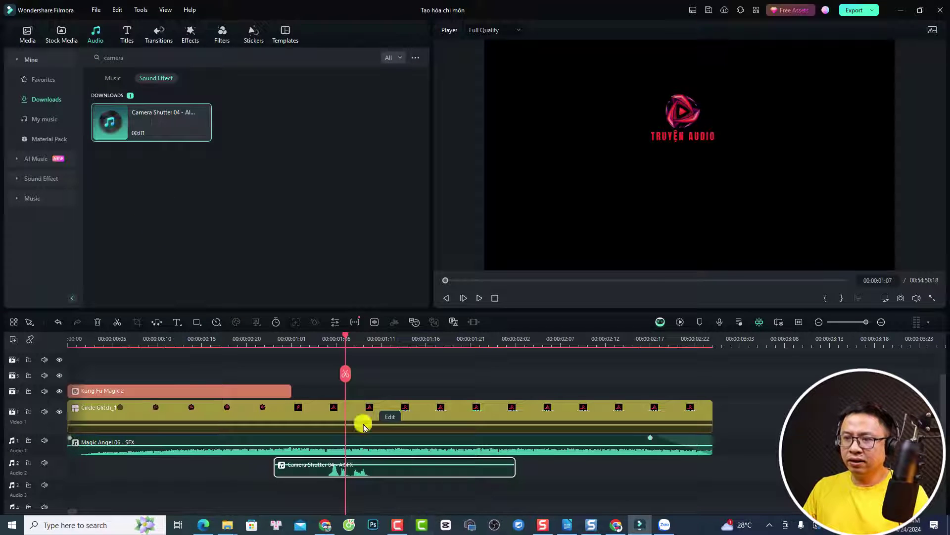
# - Snap Camera Shutter 04 to start at 00:00:00:16 and play the intro to check
pyautogui.click(300, 338)
pyautogui.press('space')
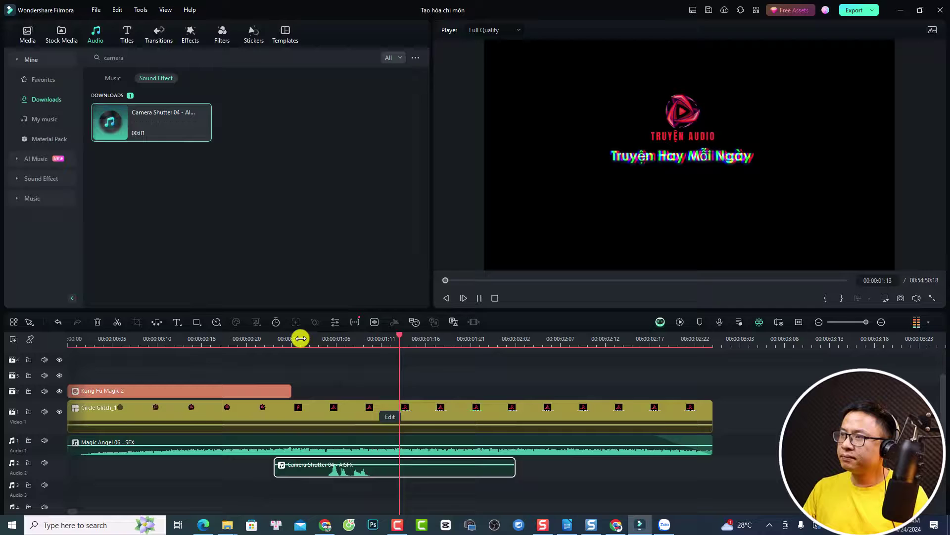
pyautogui.press('space')
pyautogui.click(213, 341)
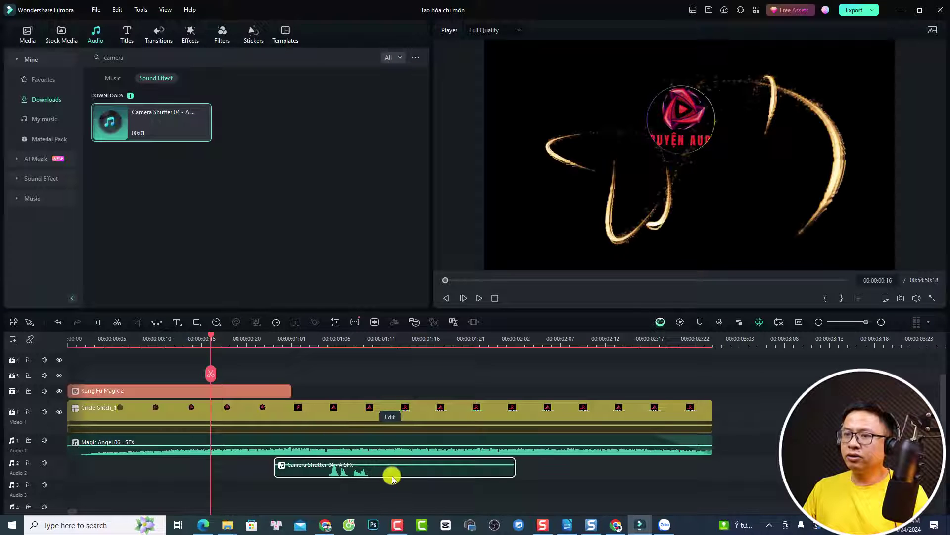
pyautogui.moveTo(360, 471); pyautogui.dragTo(328, 473)
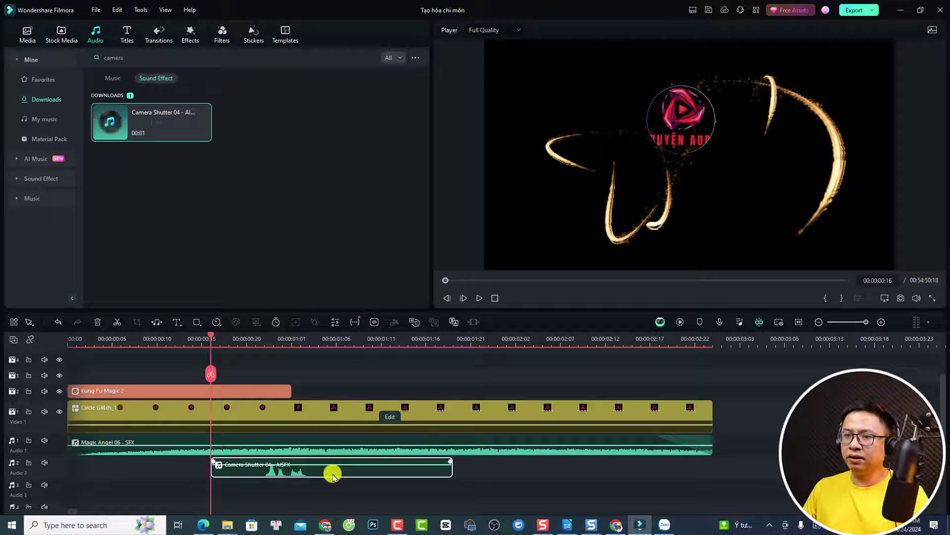
pyautogui.press('space')
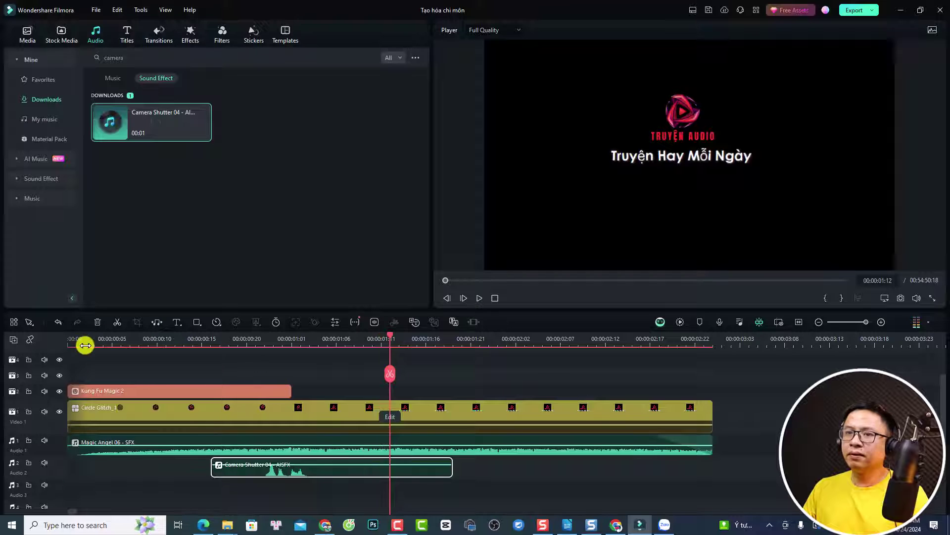
pyautogui.click(76, 347)
pyautogui.press('space')
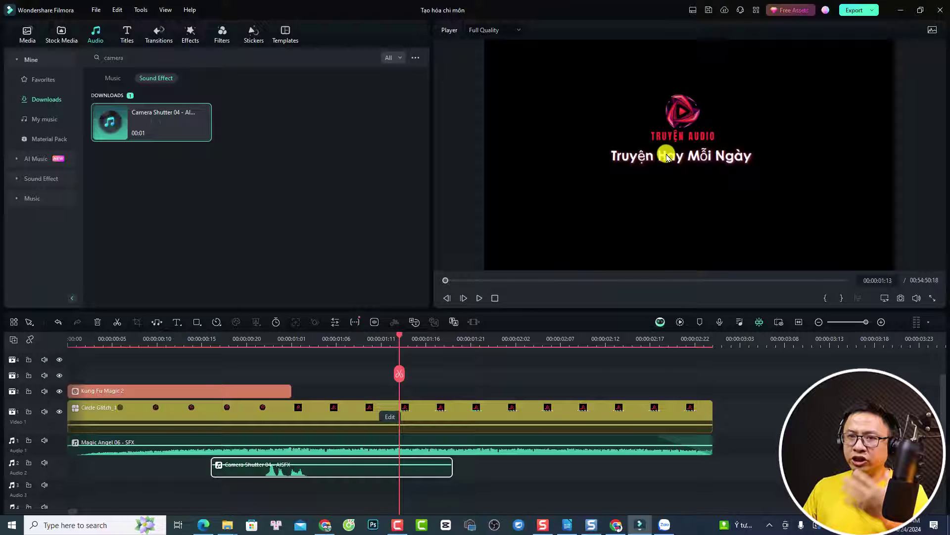
# - Set the playhead near 00:00:01:05 and search sound effects for glitch sounds
pyautogui.click(328, 339)
pyautogui.doubleClick(119, 58)
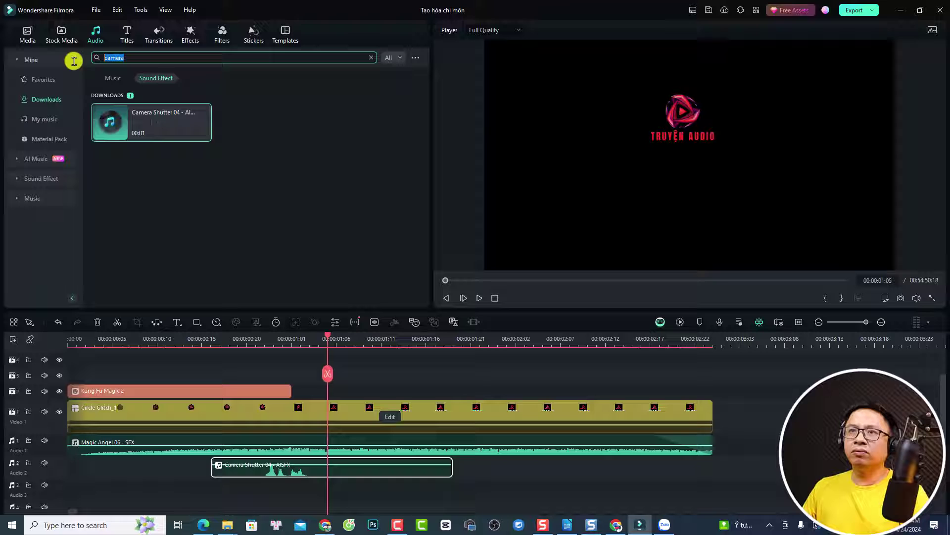
pyautogui.press('BackSpace')
pyautogui.write('g')
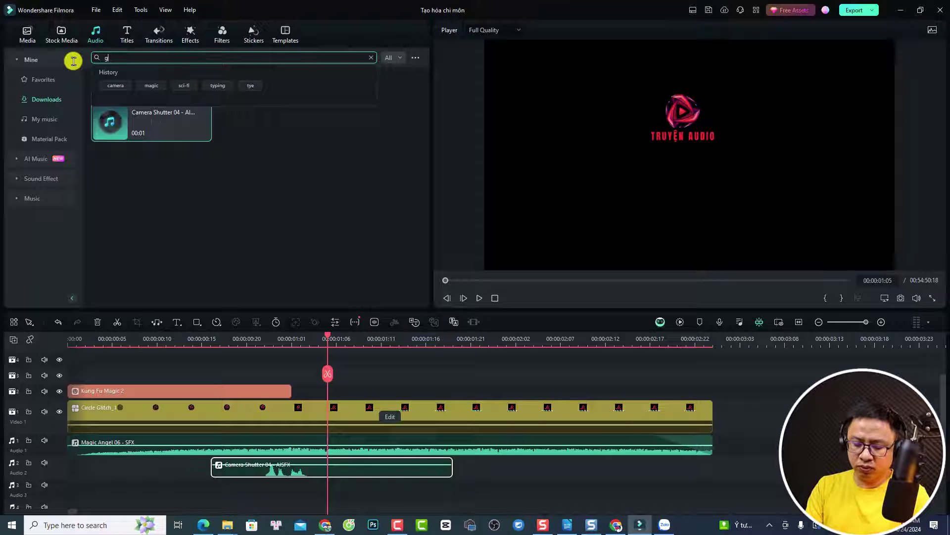
pyautogui.write('litch')
pyautogui.press('Return')
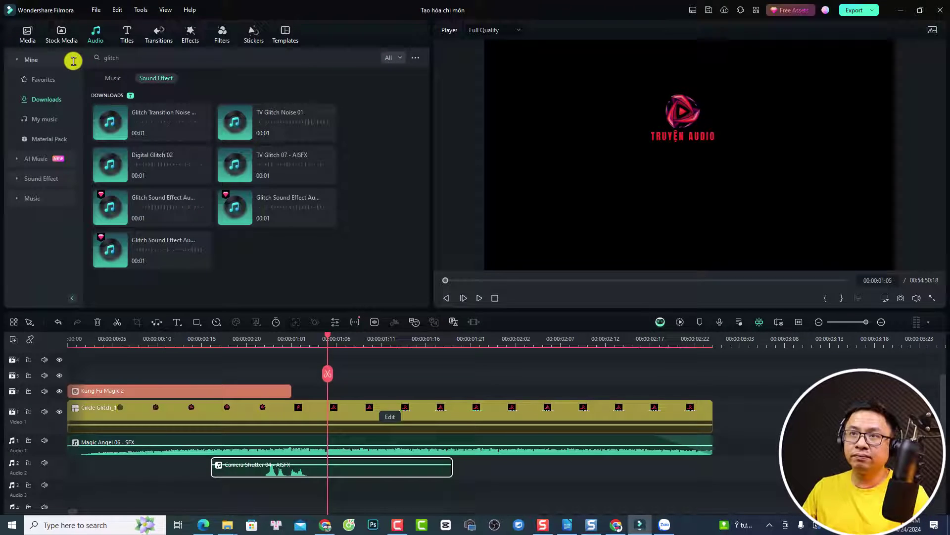
pyautogui.moveTo(109, 165)
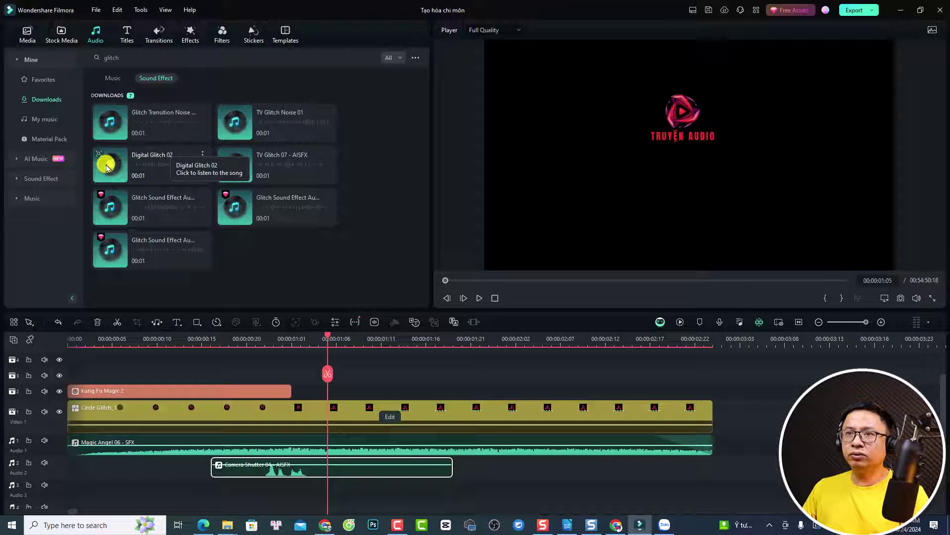
# - Preview four glitch sounds, then place Digital Glitch 02 on audio track 3
pyautogui.click(107, 167)
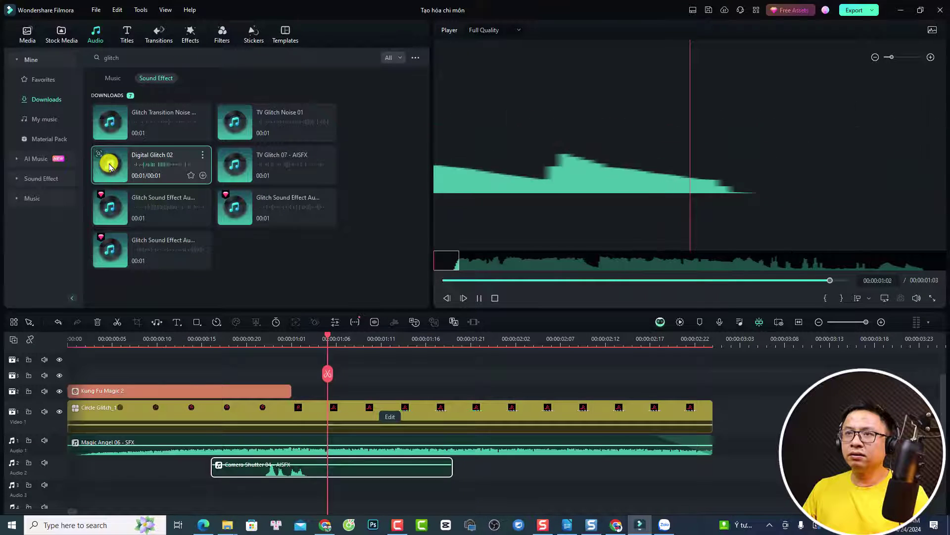
pyautogui.click(110, 124)
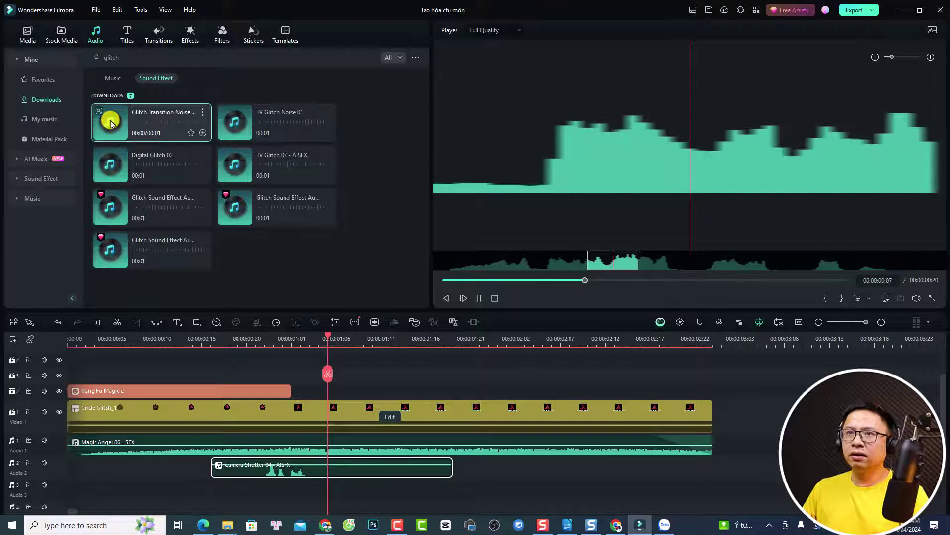
pyautogui.click(235, 165)
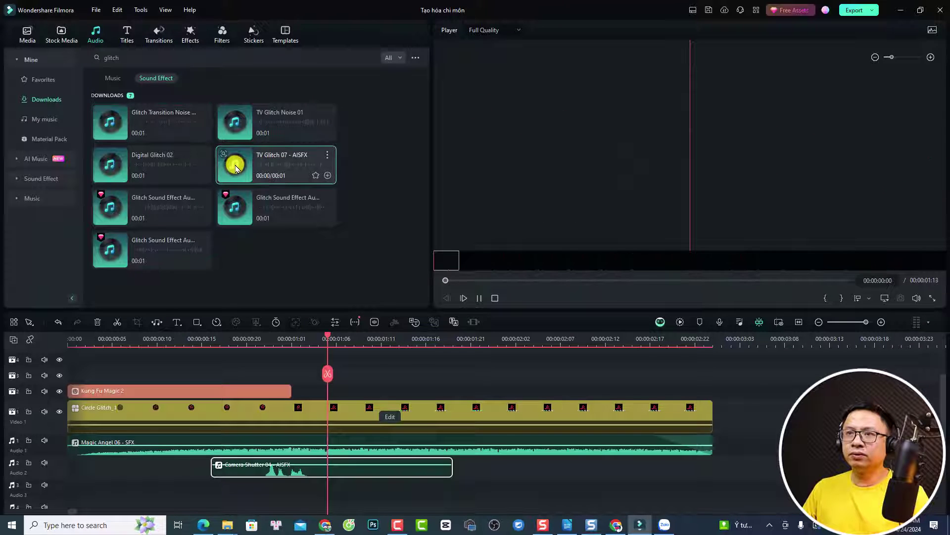
pyautogui.click(237, 127)
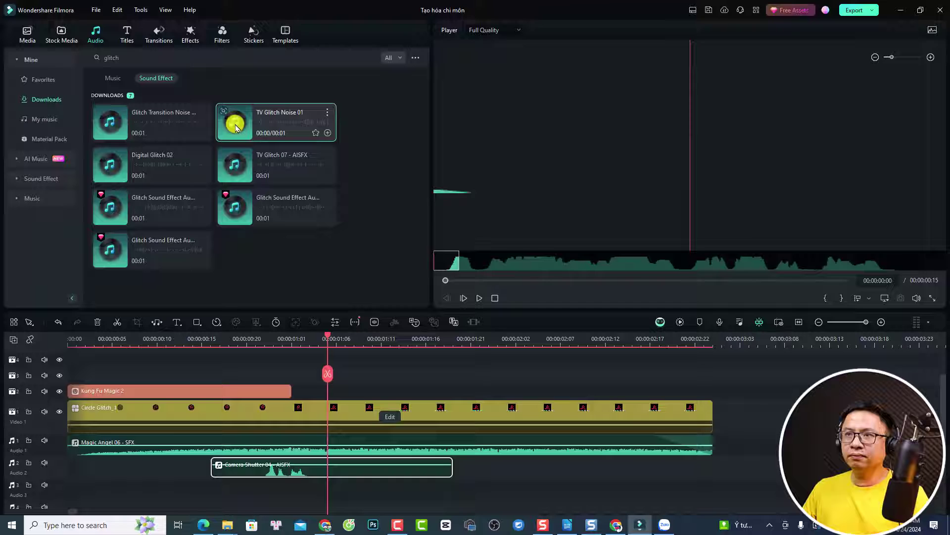
pyautogui.moveTo(117, 173); pyautogui.dragTo(278, 501)
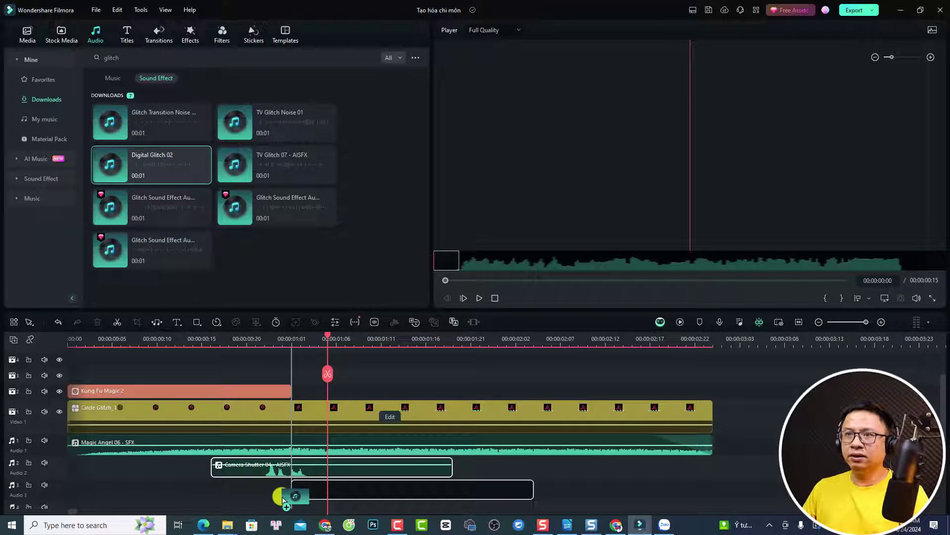
pyautogui.moveTo(278, 501); pyautogui.dragTo(296, 494)
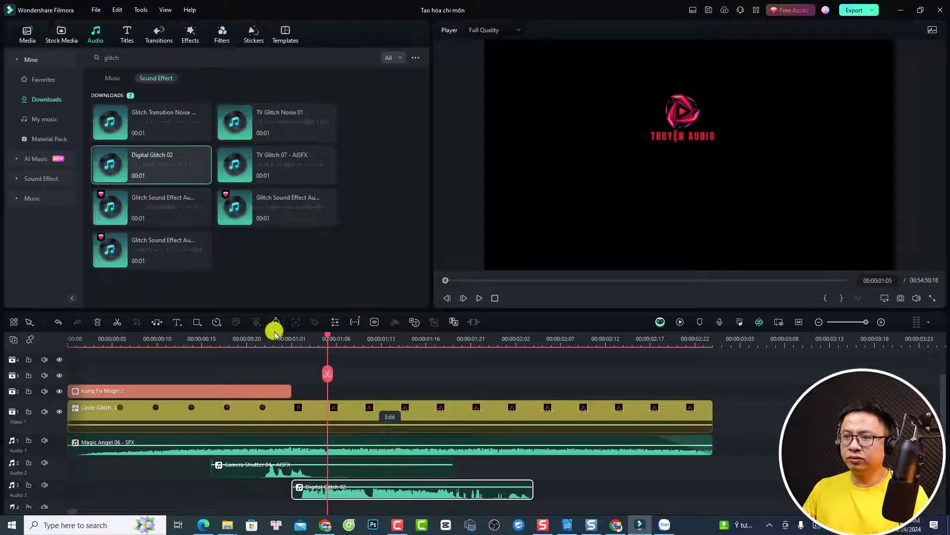
# - Snap Digital Glitch 02 to the playhead near 00:00:01:08, then replay from 00:00:00:20
pyautogui.press('space')
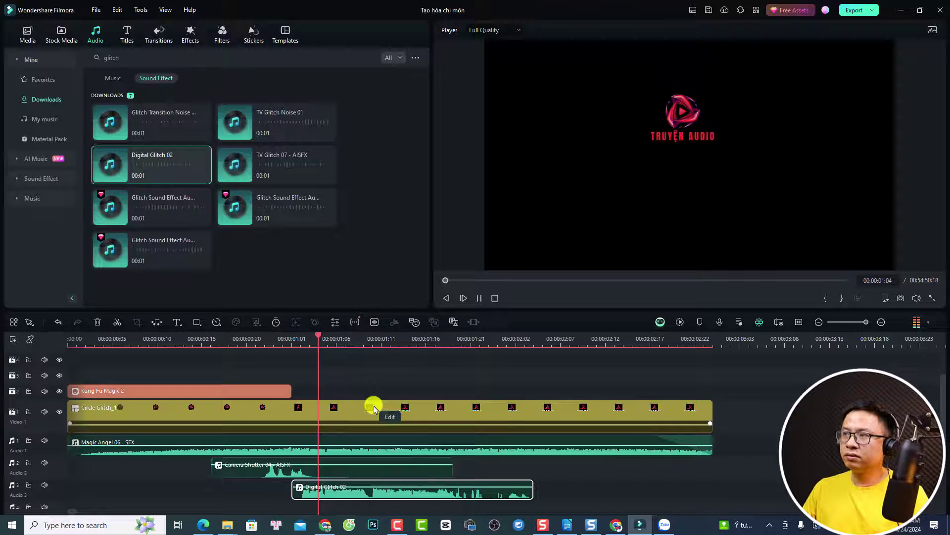
pyautogui.click(364, 341)
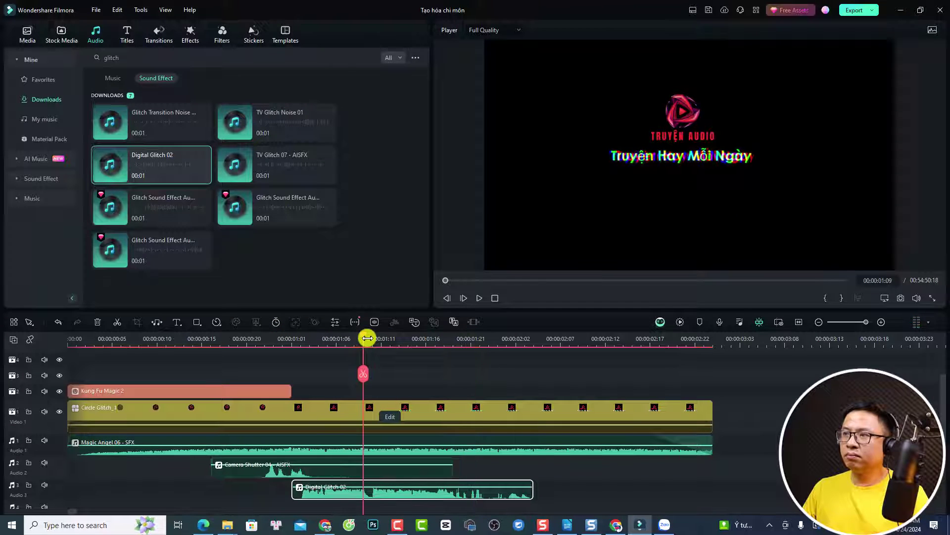
pyautogui.moveTo(359, 338); pyautogui.dragTo(351, 337)
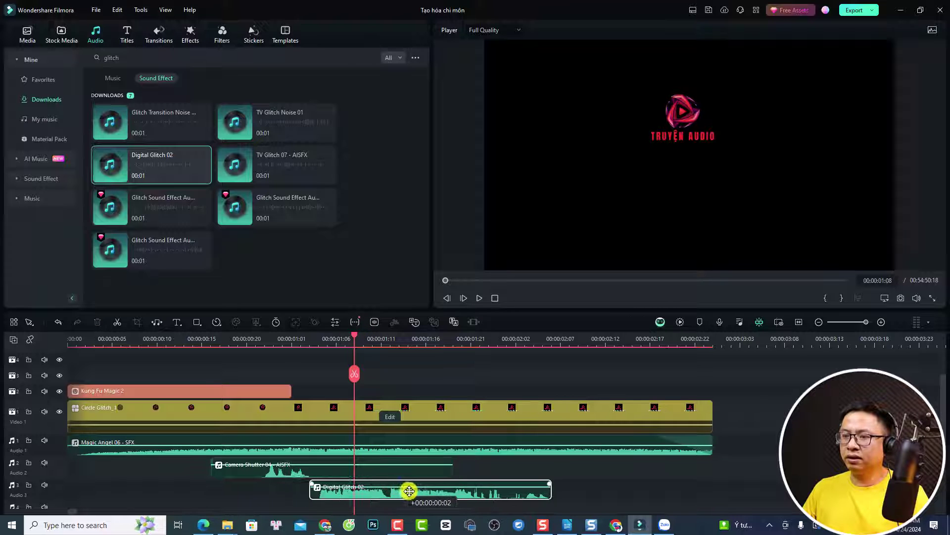
pyautogui.moveTo(379, 494); pyautogui.dragTo(437, 489)
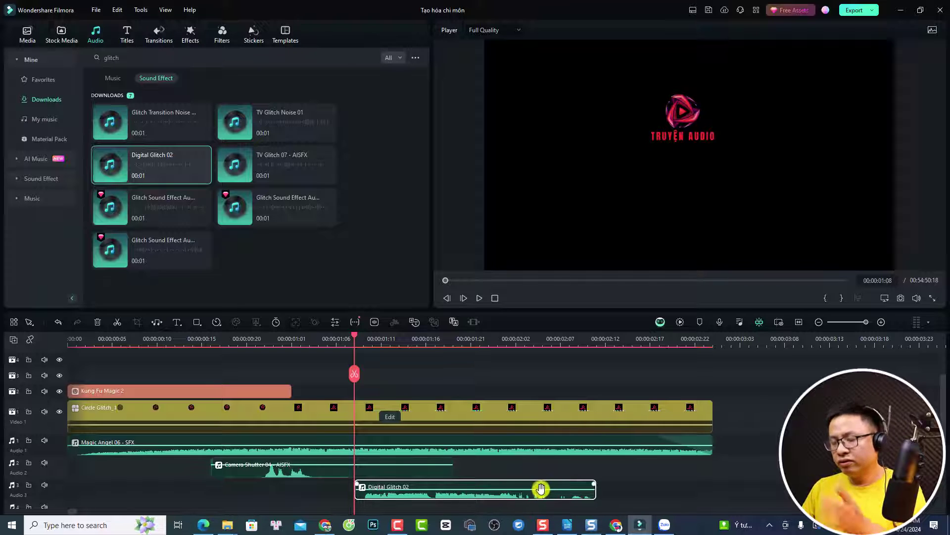
pyautogui.click(248, 337)
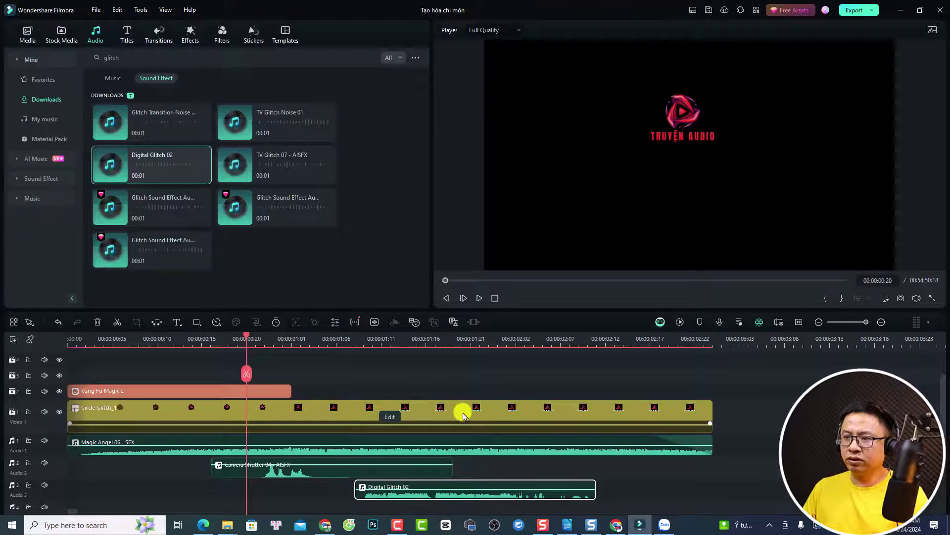
pyautogui.press('space')
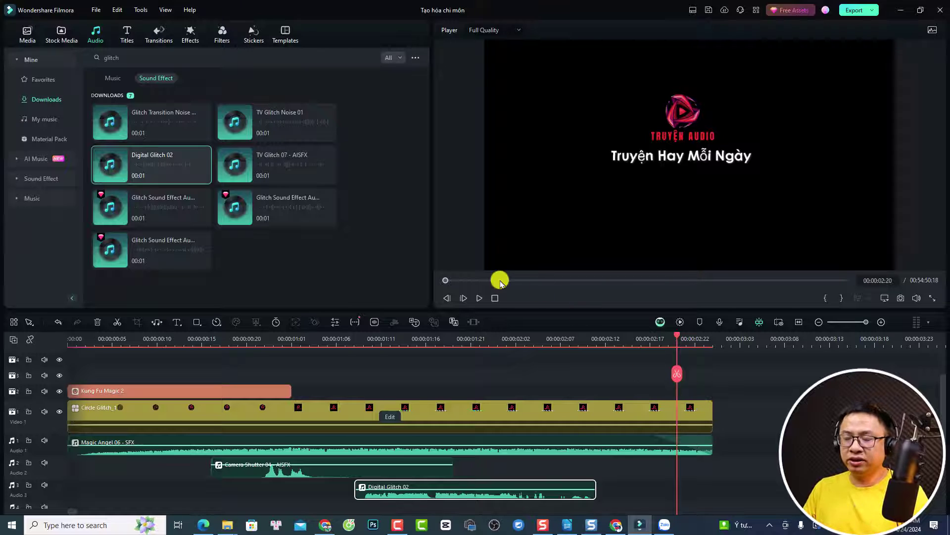
# - Put Evaporate 2 on the Circle Glitch clip's end and scrub around 00:00:02:07–00:00:02:17 to check
pyautogui.click(156, 37)
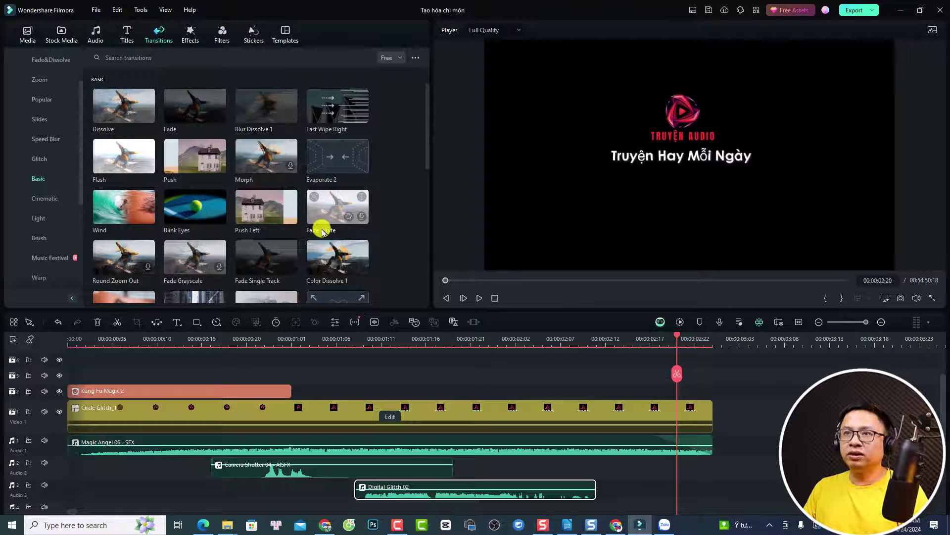
pyautogui.moveTo(337, 157)
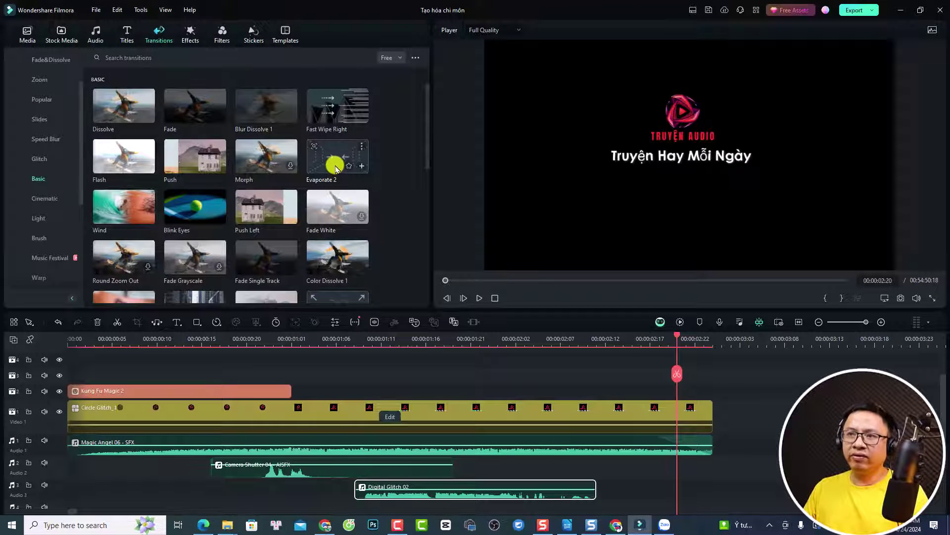
pyautogui.moveTo(329, 170); pyautogui.dragTo(632, 411)
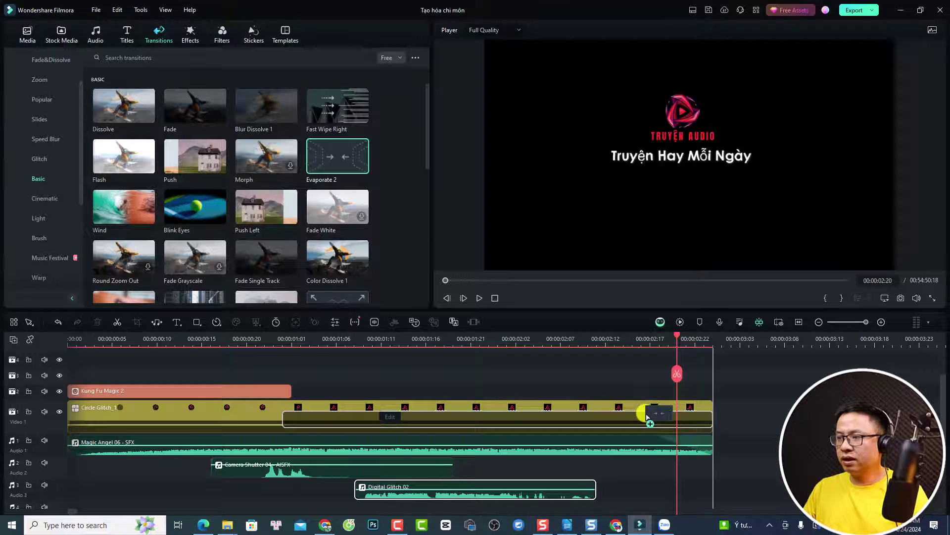
pyautogui.moveTo(649, 416)
pyautogui.mouseDown()
pyautogui.moveTo(570, 416)
pyautogui.moveTo(610, 413)
pyautogui.mouseUp()
pyautogui.click(581, 343)
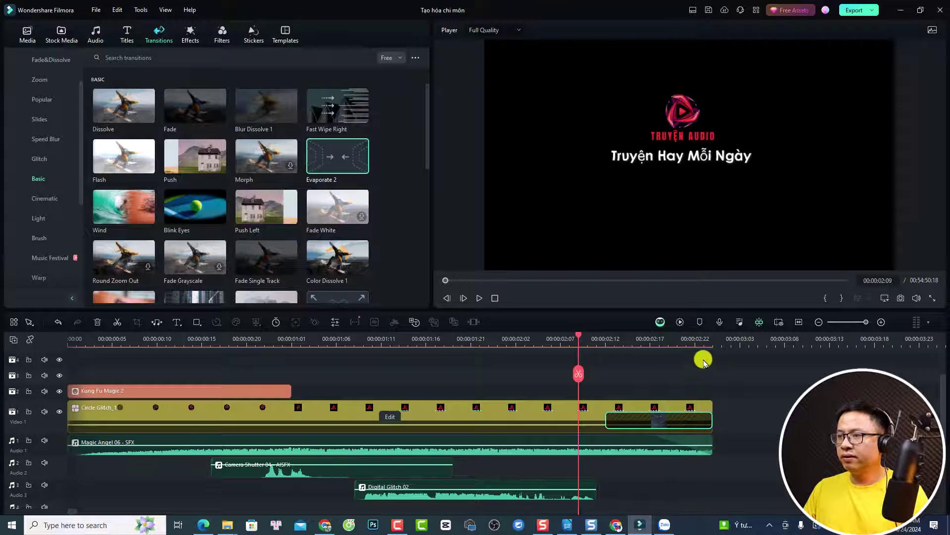
pyautogui.scroll(-2, 745, 403)
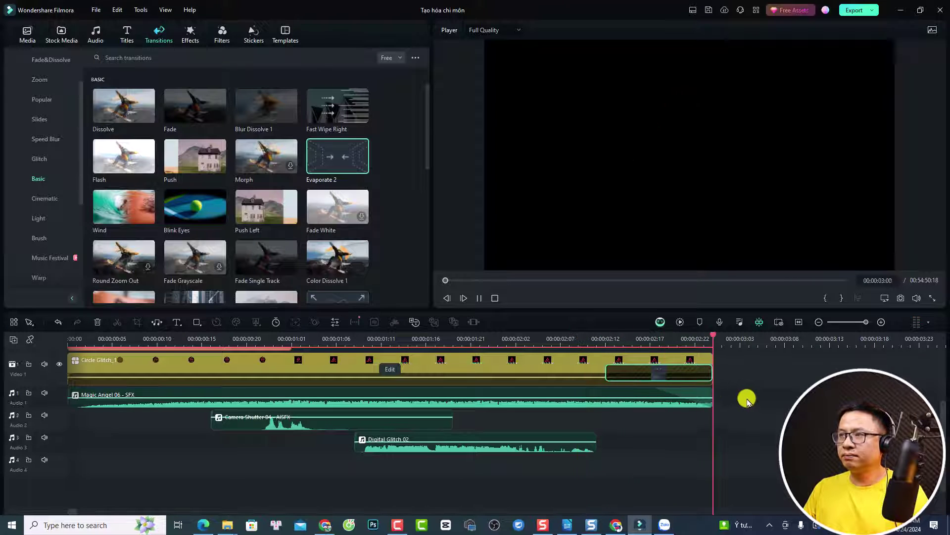
pyautogui.click(653, 403)
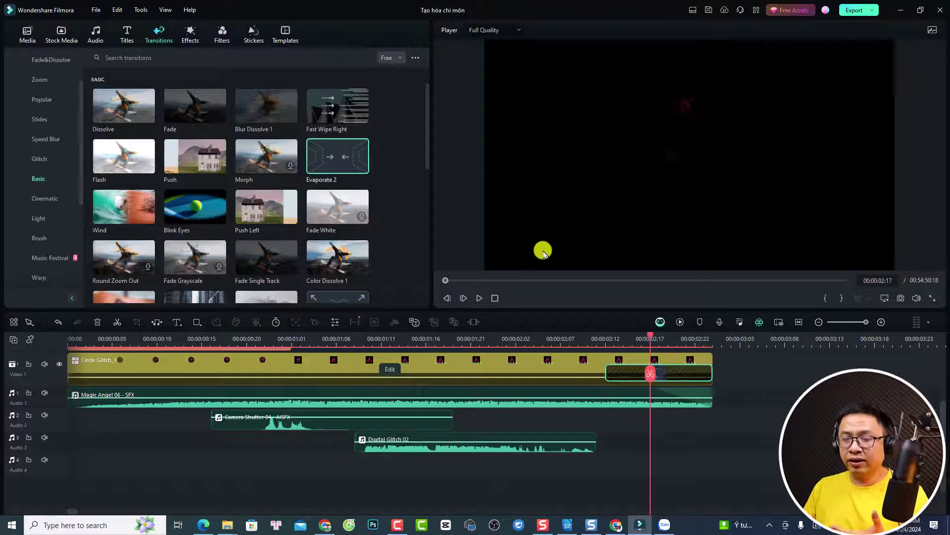
# - Browse Sound Effect > Whoosh and preview Whoosh 01 and Whoosh Swoosh 08
pyautogui.click(94, 33)
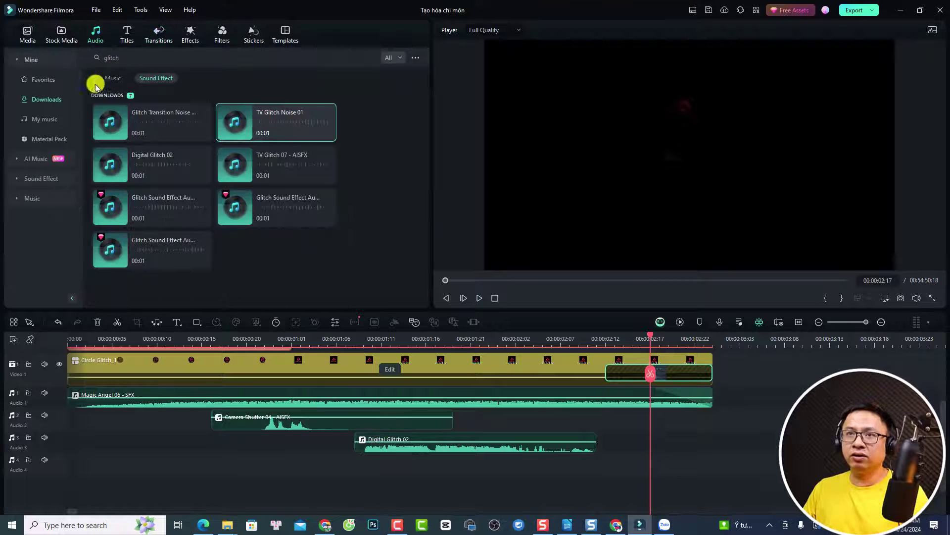
pyautogui.click(27, 181)
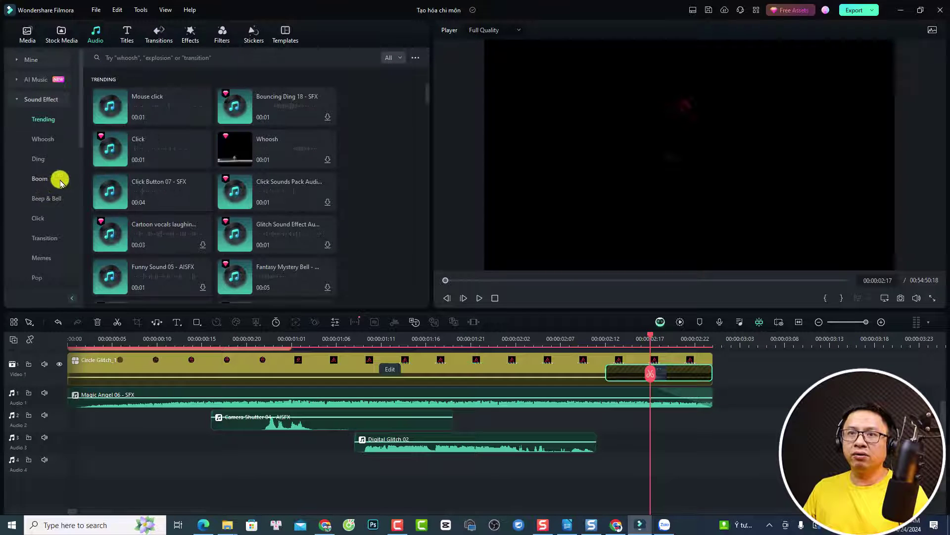
pyautogui.click(42, 139)
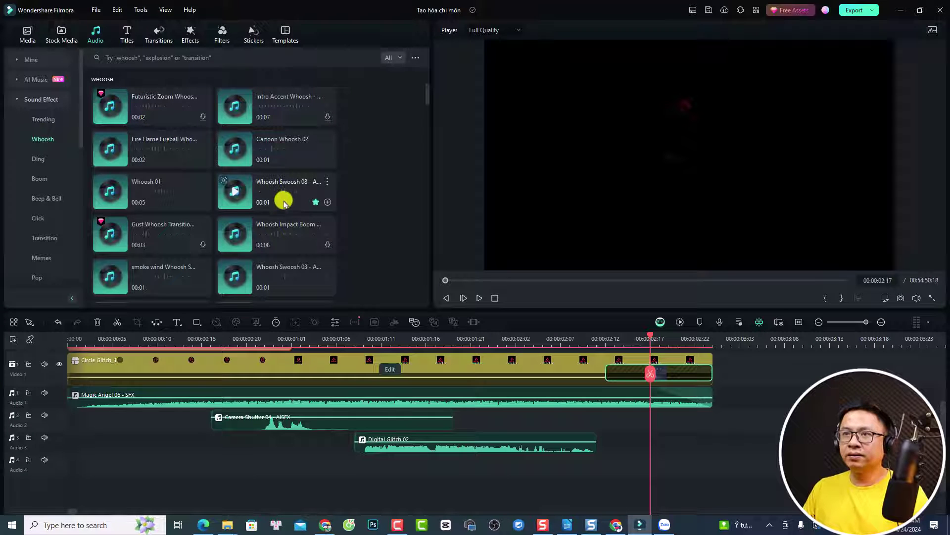
pyautogui.click(110, 192)
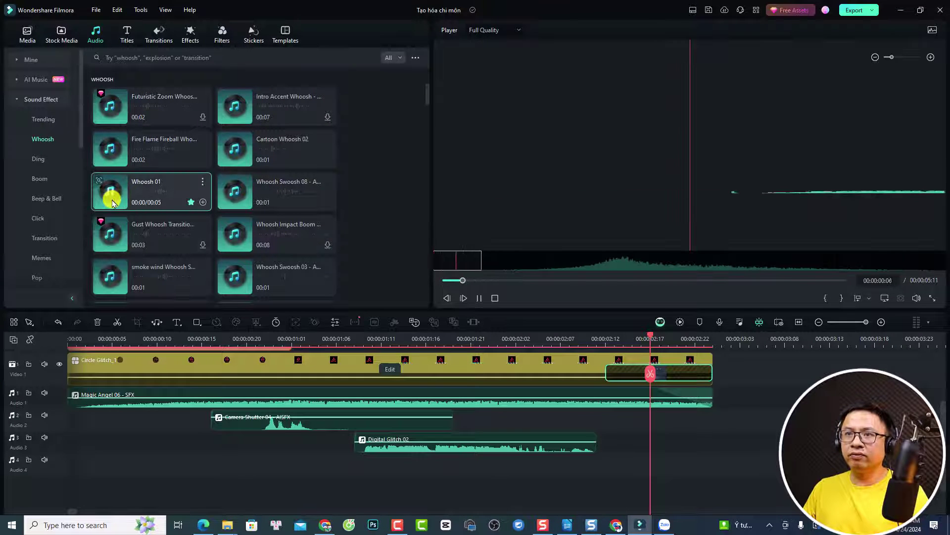
pyautogui.click(234, 192)
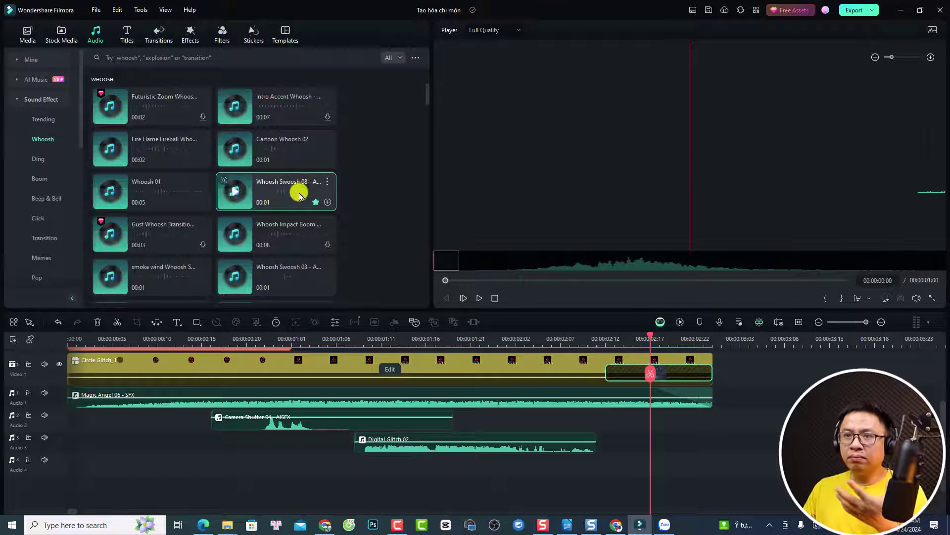
# - Place Whoosh Swoosh 08 on audio track 4 after Digital Glitch 02 and play the ending
pyautogui.moveTo(253, 221); pyautogui.dragTo(606, 458)
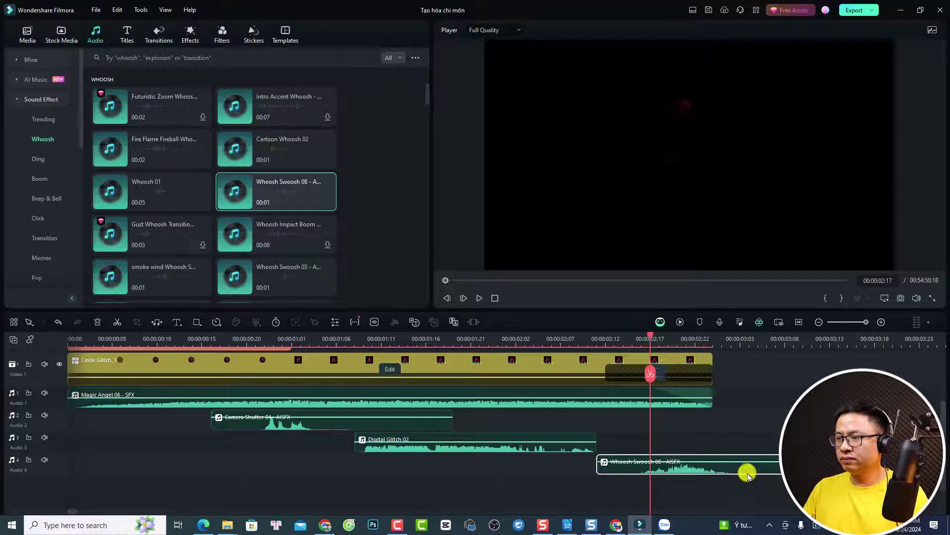
pyautogui.click(580, 337)
pyautogui.press('space')
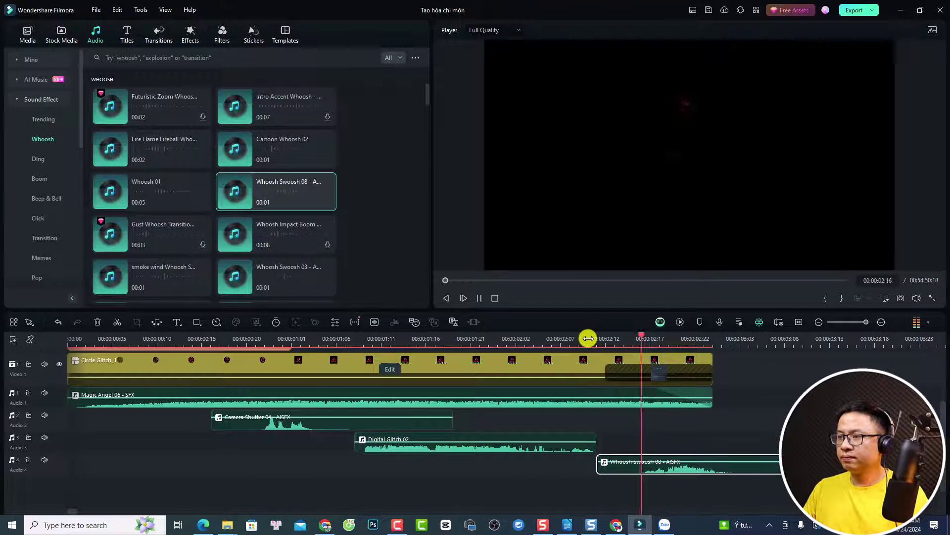
pyautogui.keyDown('ctrl'); pyautogui.scroll(2, 159, 443); pyautogui.keyUp('ctrl')
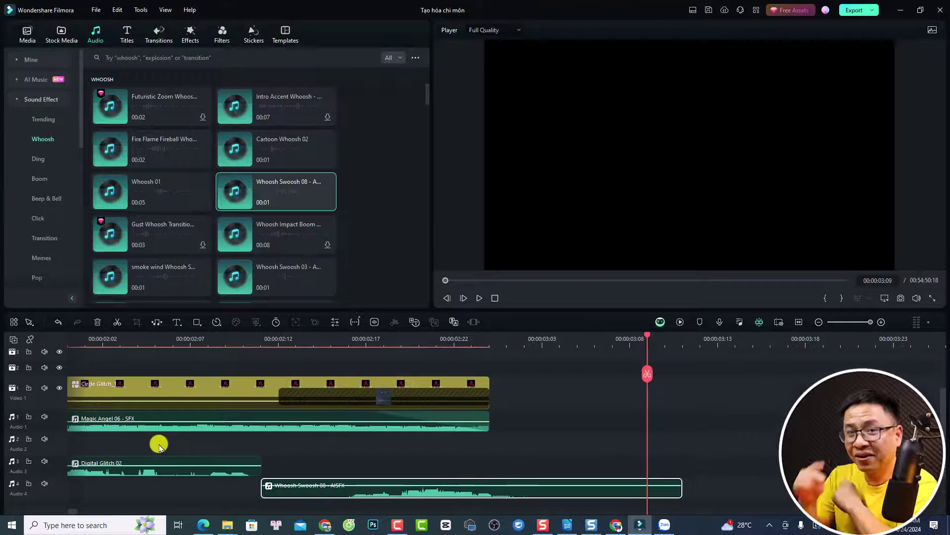